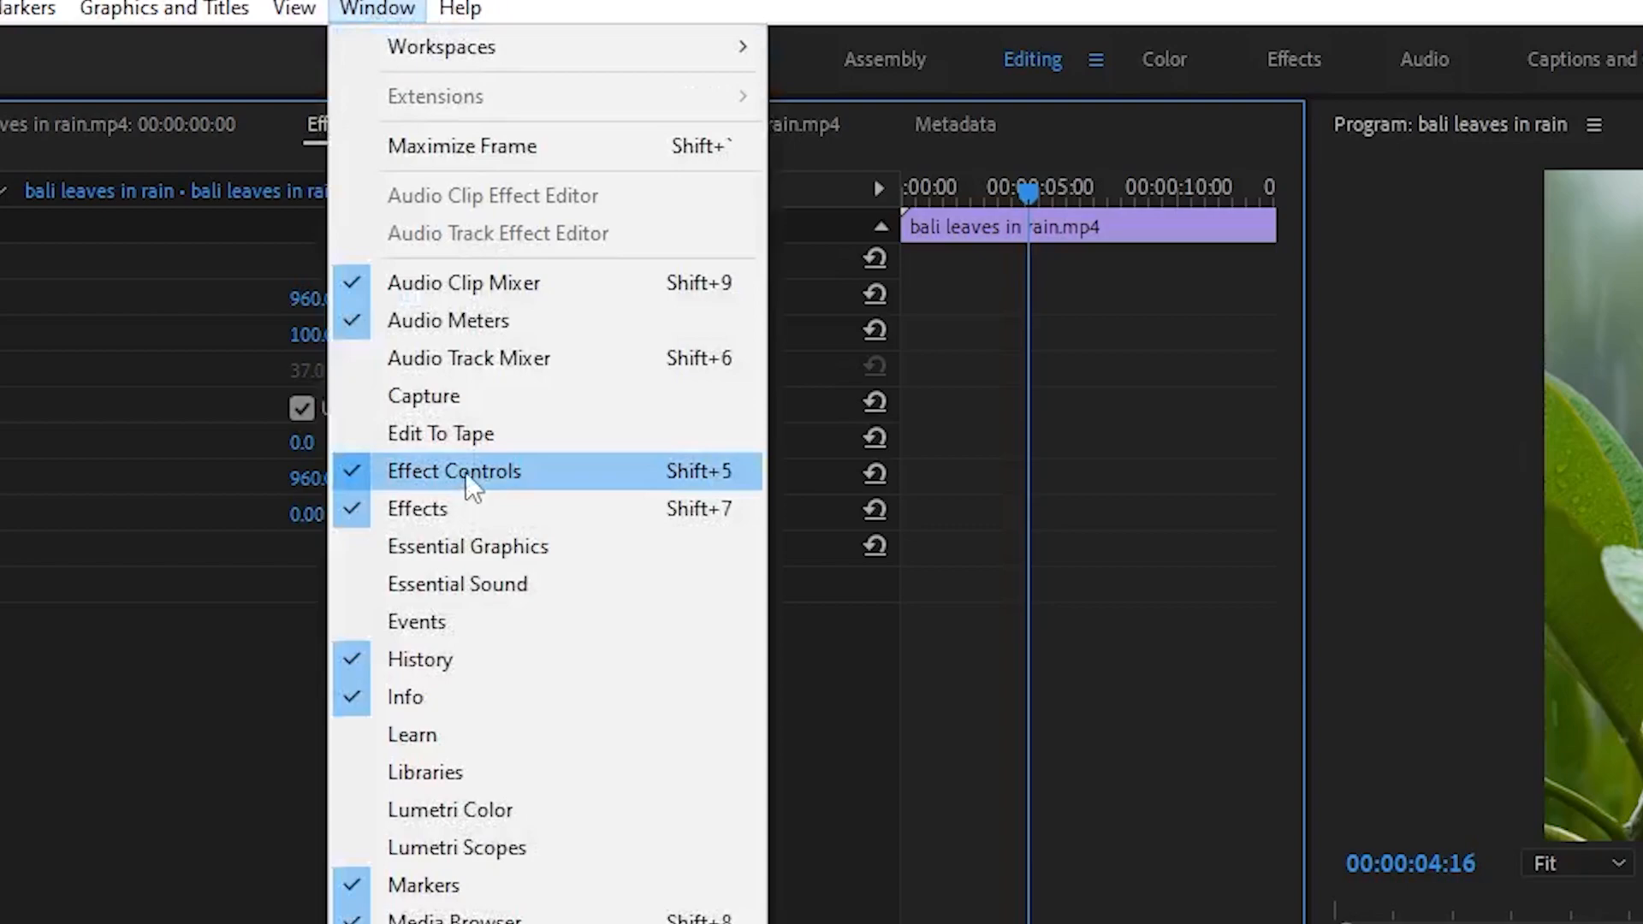
- Show the Effect Controls for the bali leaves in rain clip and set its Scale to 186
{"action": "left_click", "coordinate": [466, 472]}
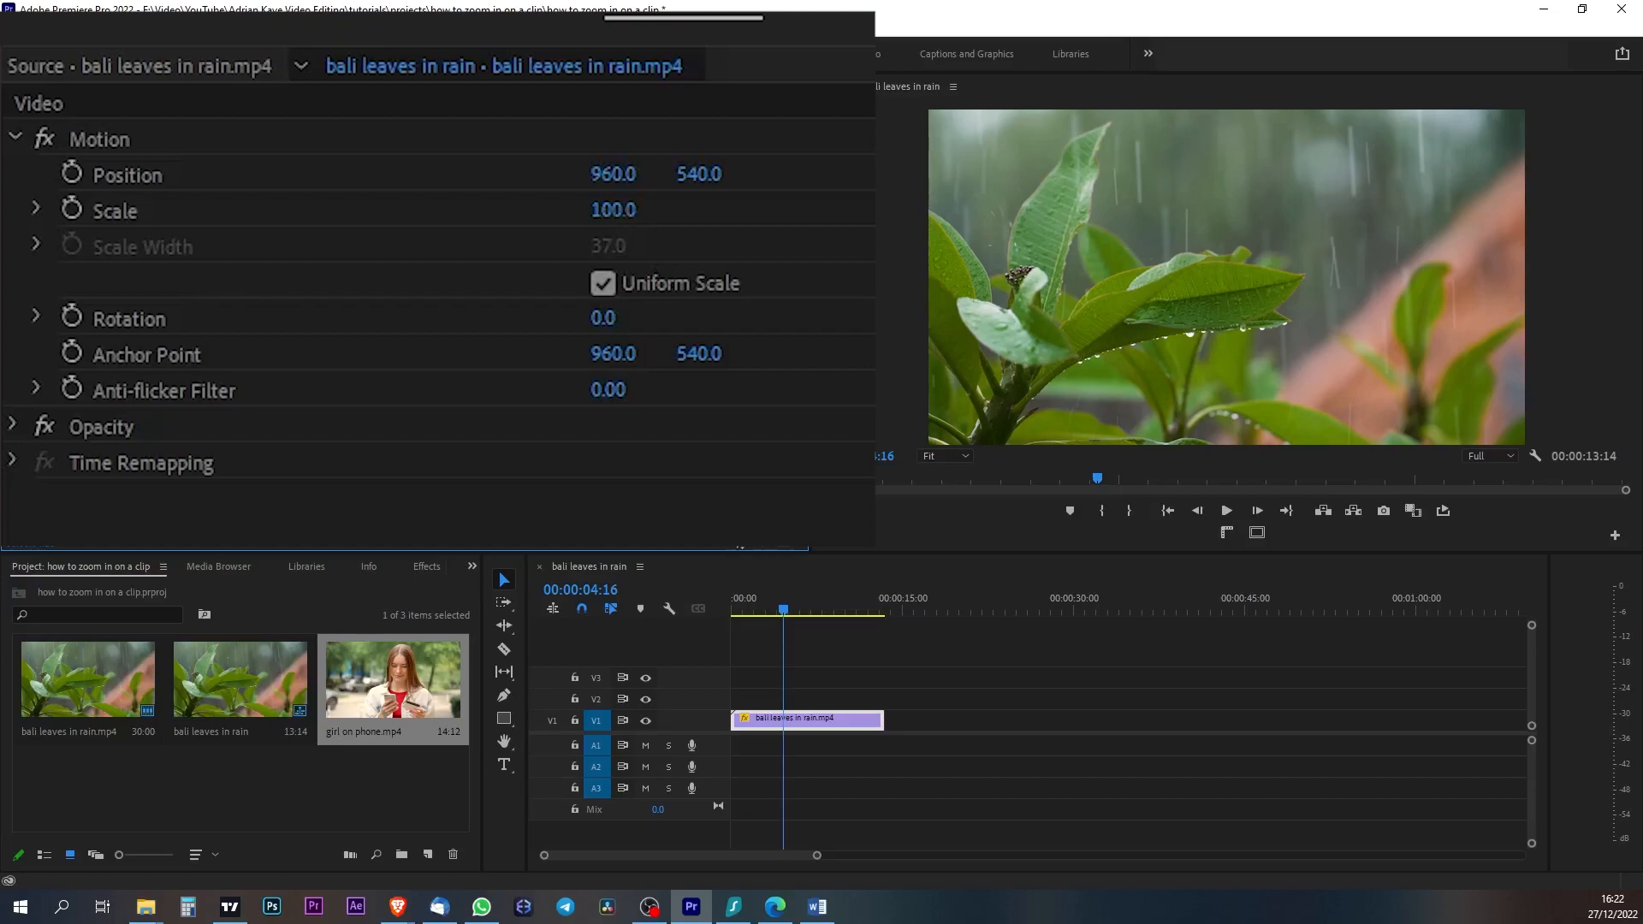
{"action": "left_click_drag", "start_coordinate": [613, 210], "coordinate": [720, 210]}
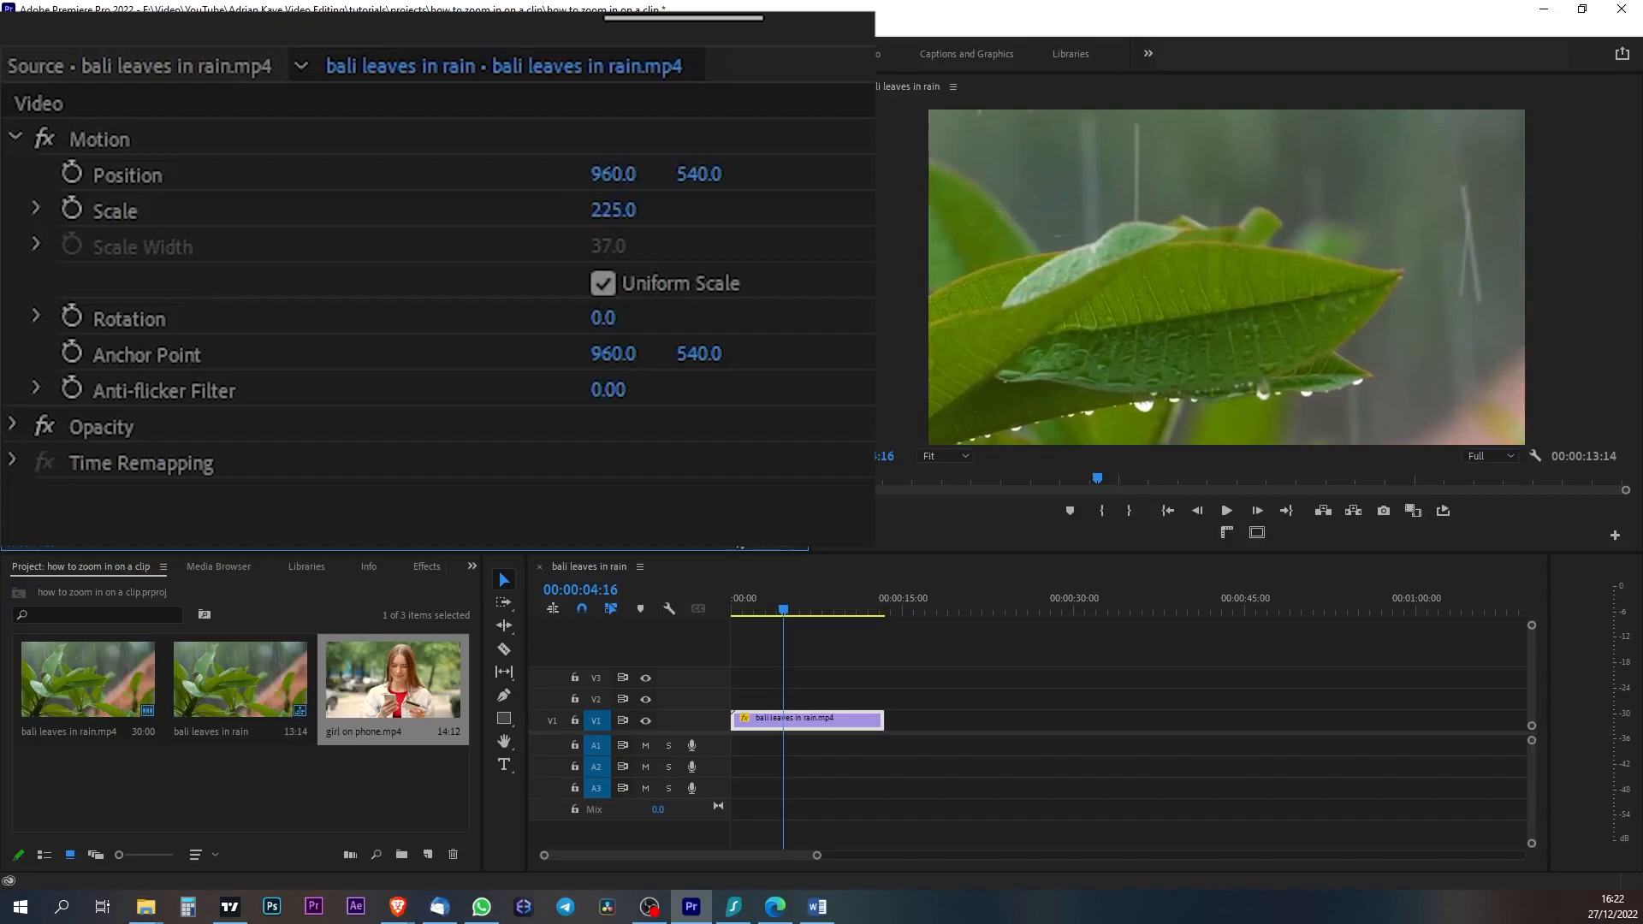
{"action": "left_click_drag", "start_coordinate": [613, 210], "coordinate": [579, 210]}
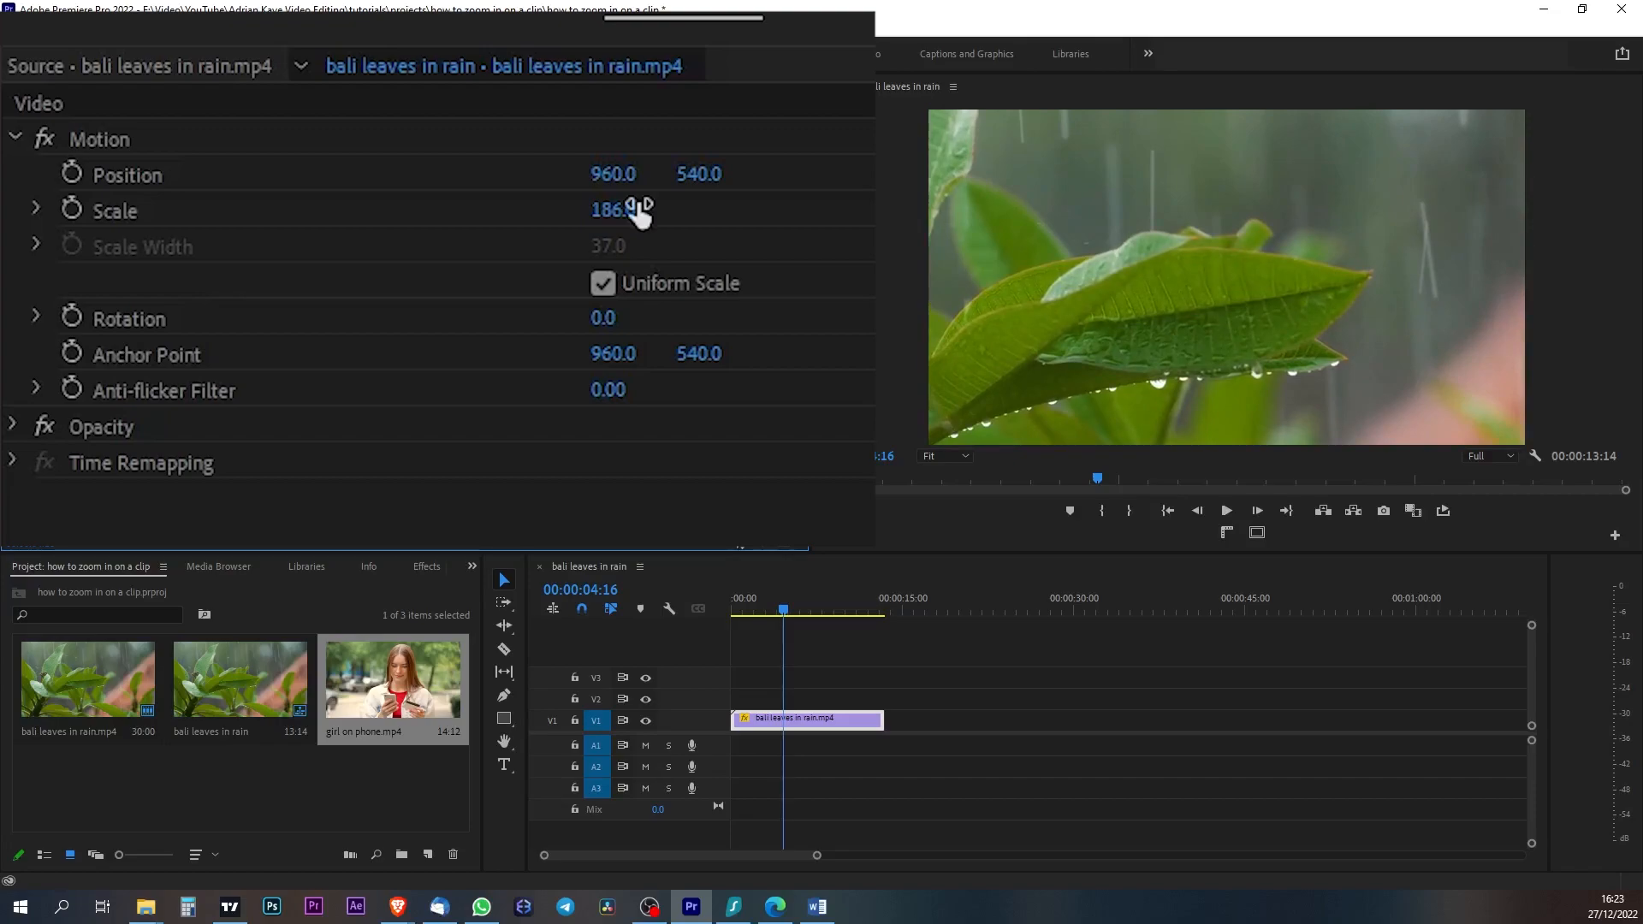
- Play back part of the enlarged clip from near its beginning to check the zoom
{"action": "left_click", "coordinate": [762, 609]}
{"action": "key", "text": "space"}
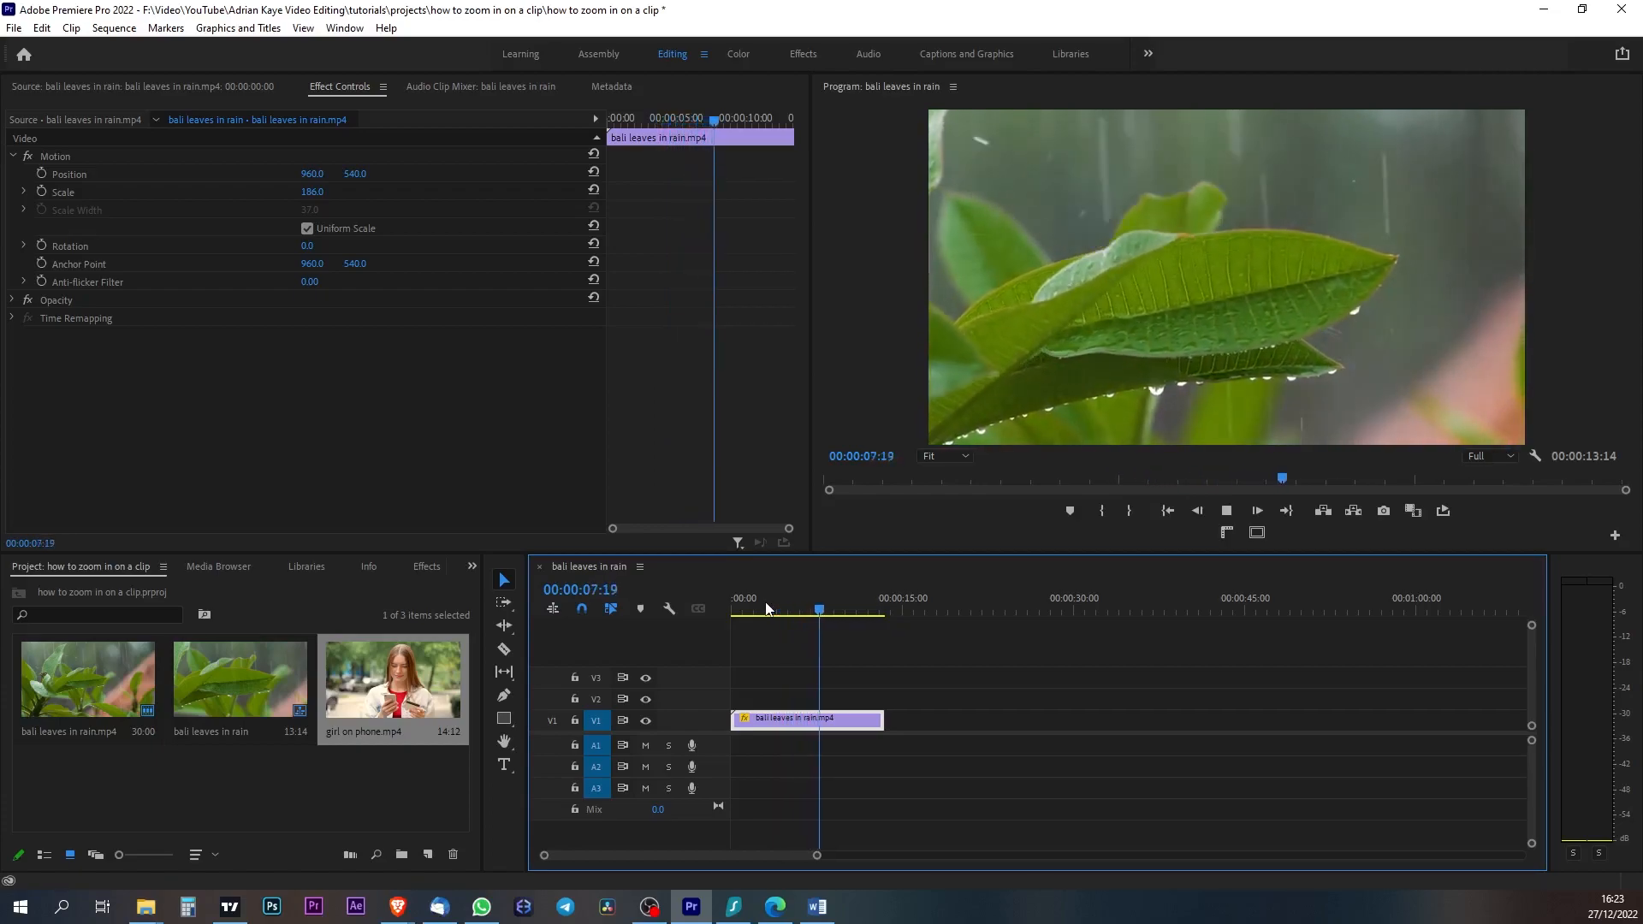
{"action": "key", "text": "space"}
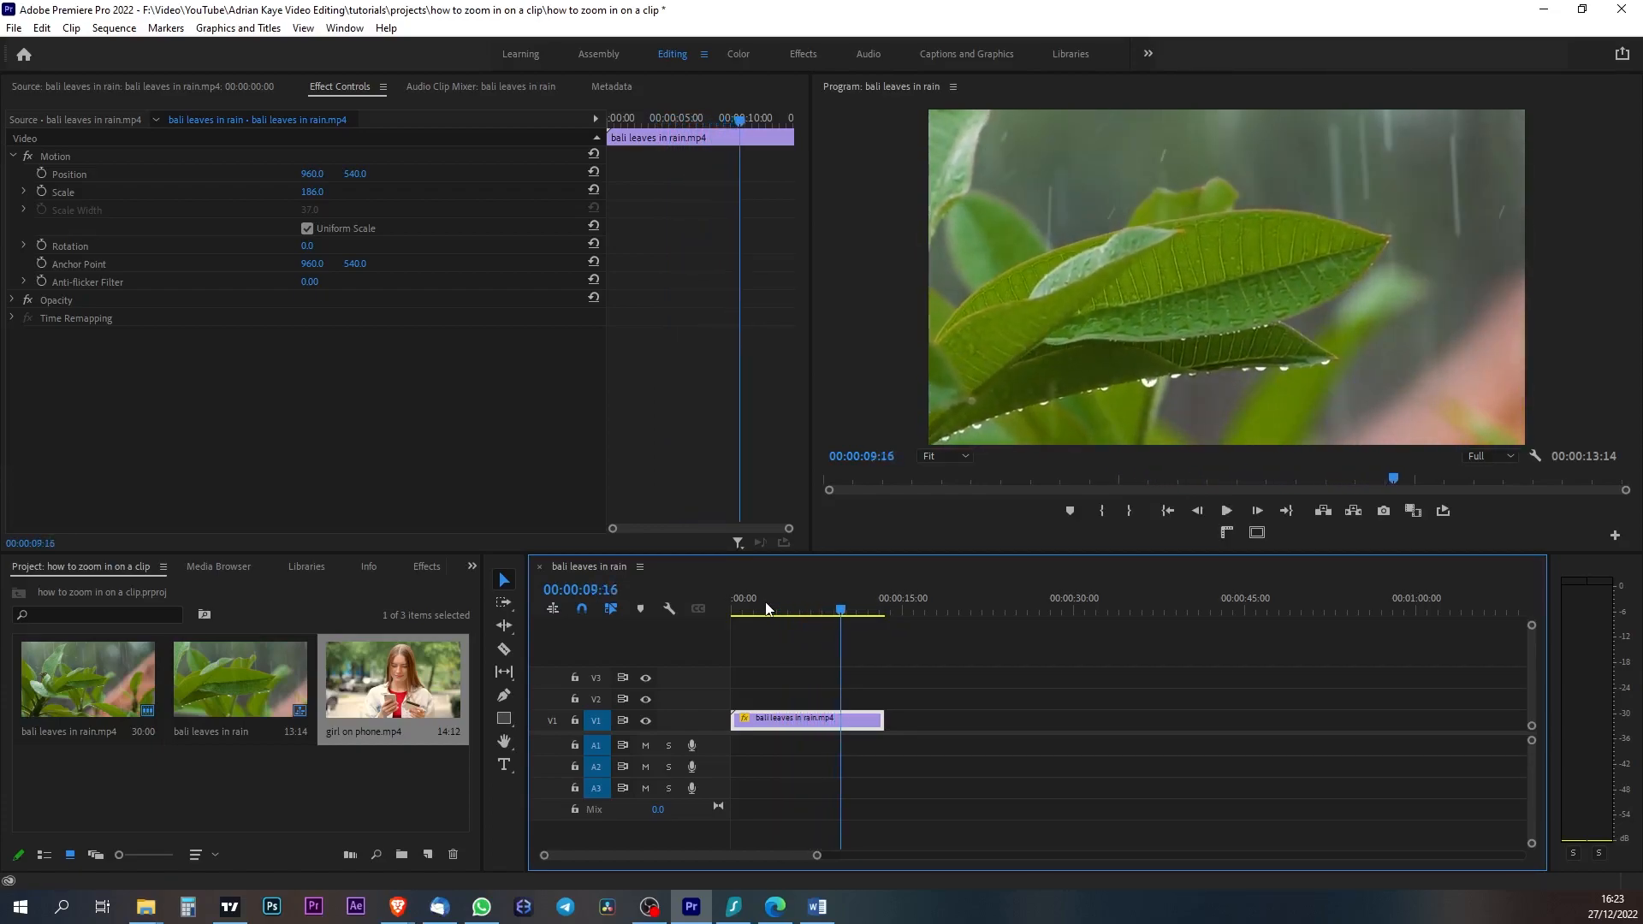
- Reframe the enlarged clip by setting its Position to 1778, 214, and play it back to check the framing
{"action": "left_click_drag", "start_coordinate": [823, 613], "coordinate": [796, 613]}
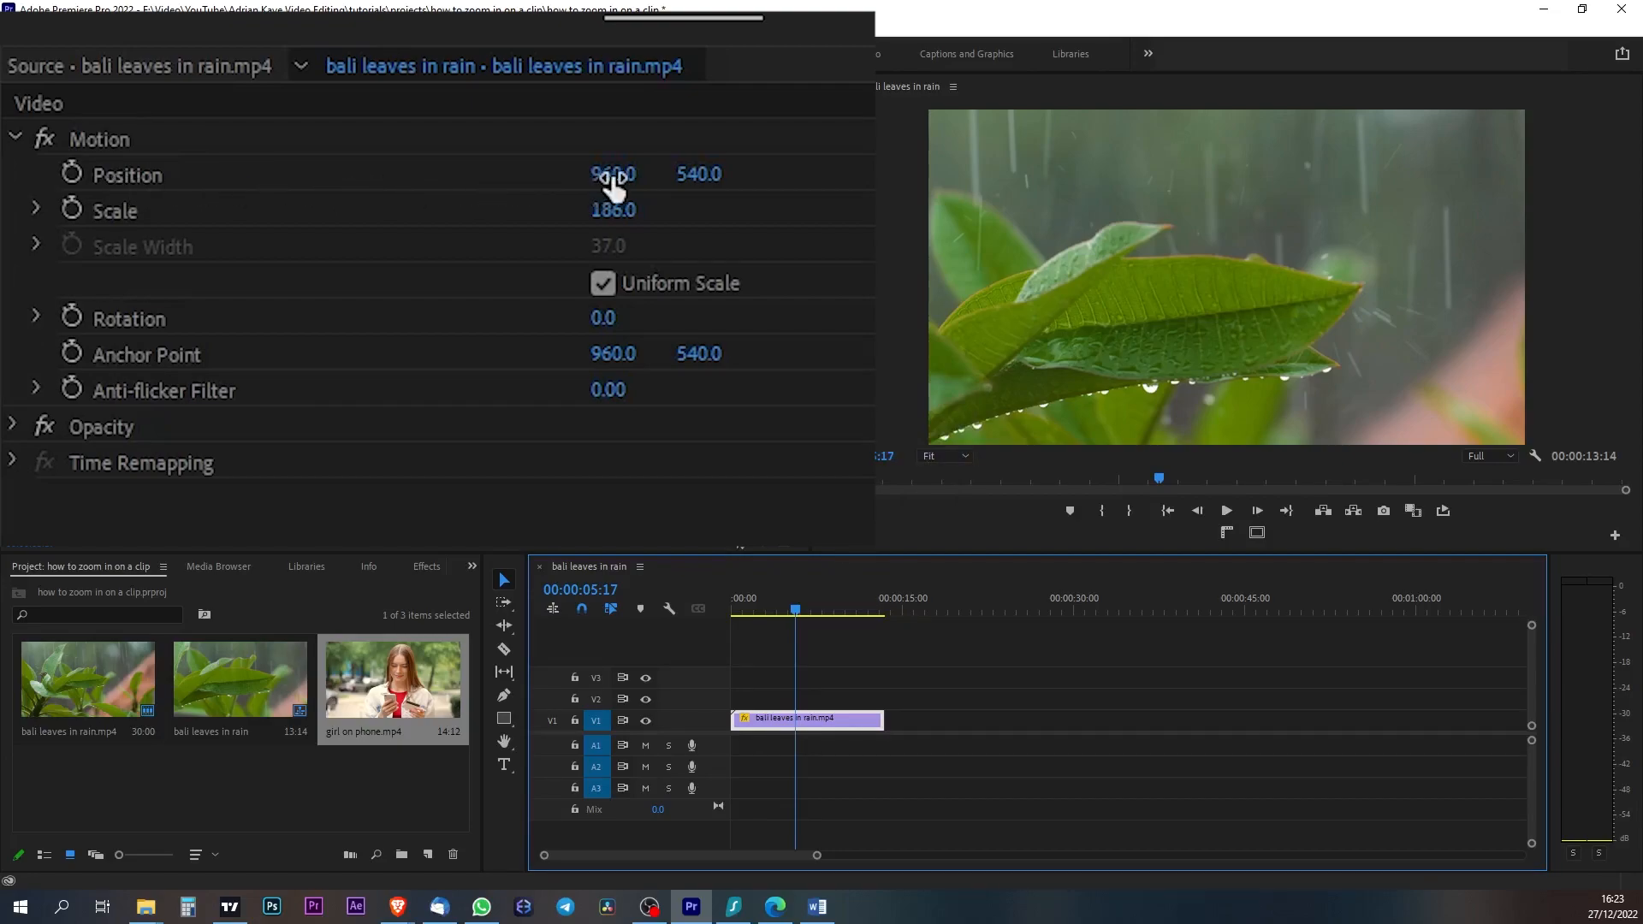
{"action": "left_click_drag", "start_coordinate": [613, 181], "coordinate": [1313, 181]}
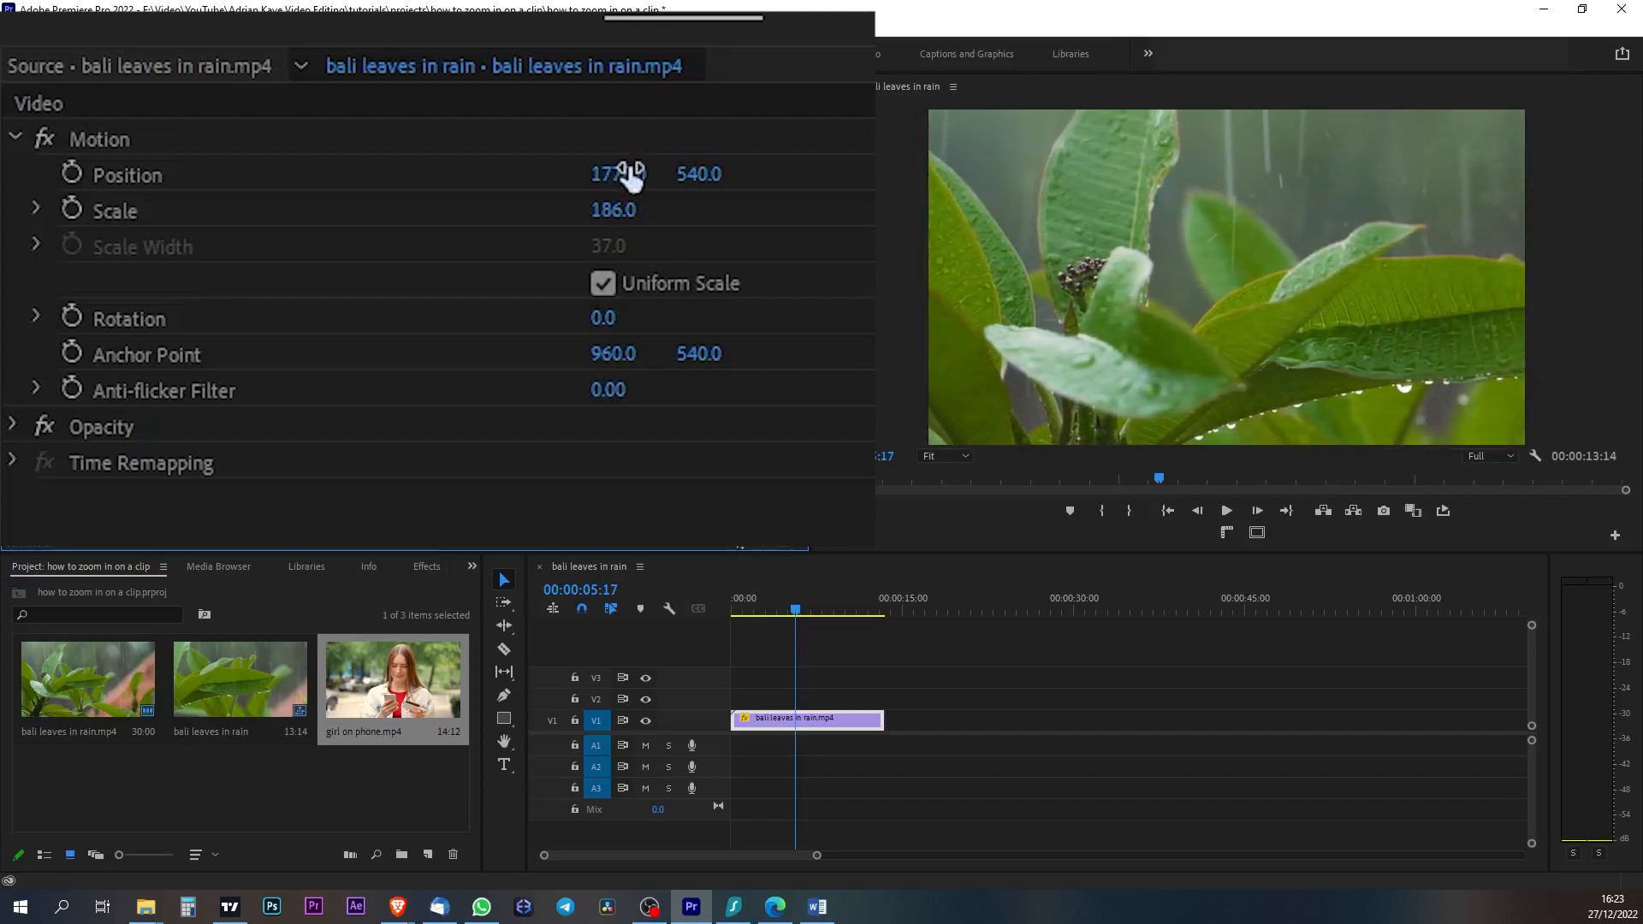
{"action": "left_click_drag", "start_coordinate": [700, 174], "coordinate": [420, 173]}
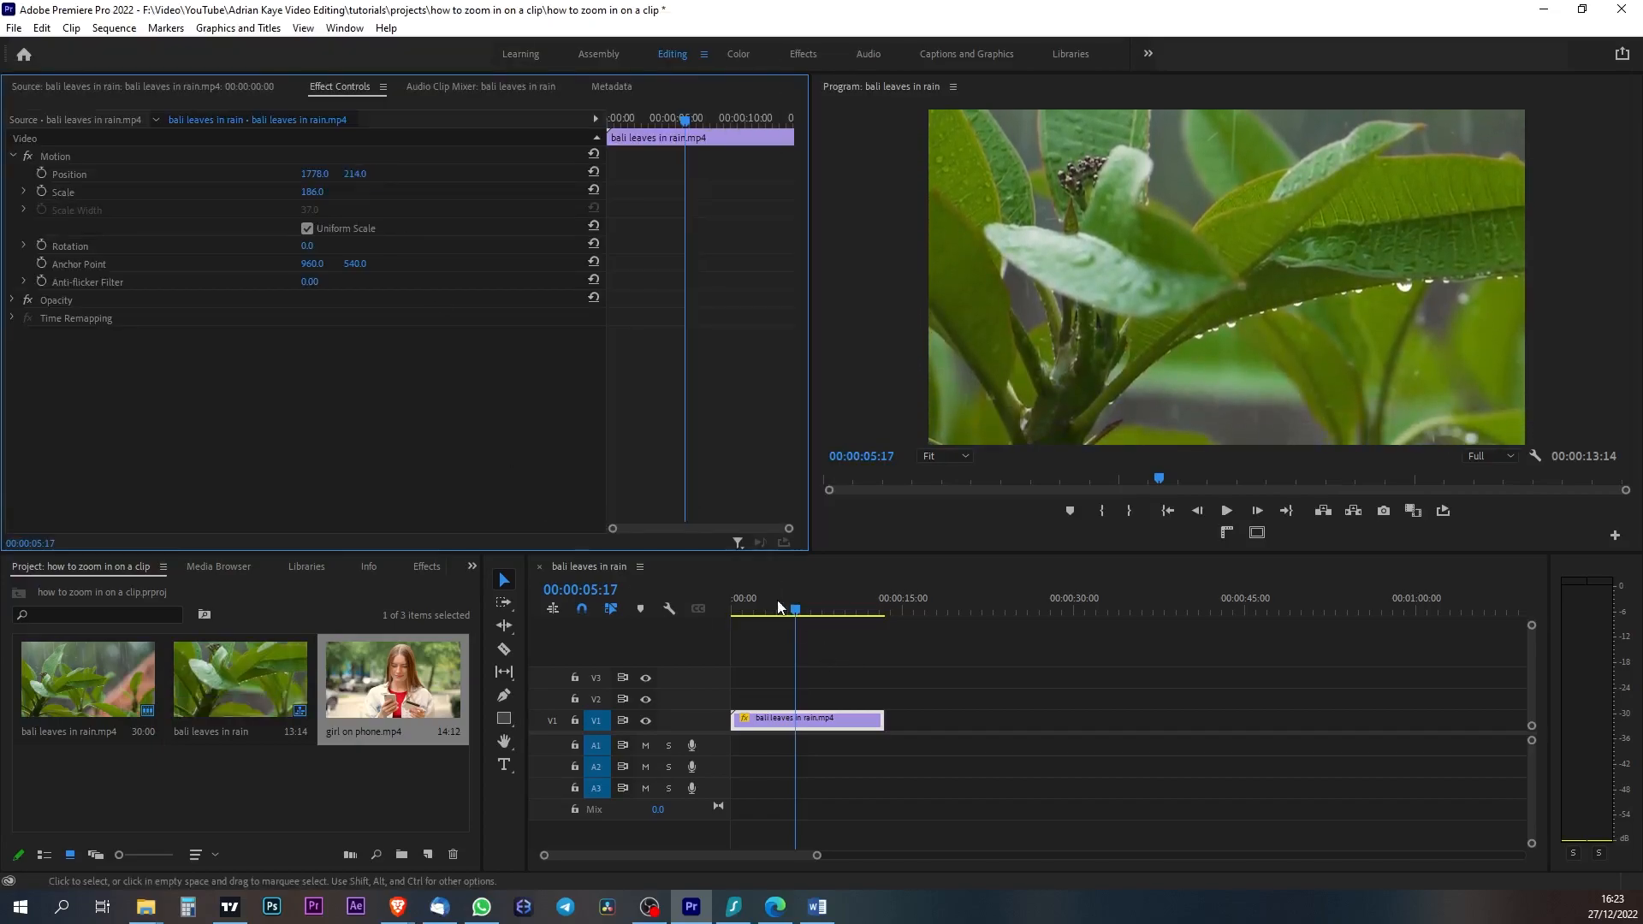
{"action": "left_click_drag", "start_coordinate": [788, 610], "coordinate": [775, 611]}
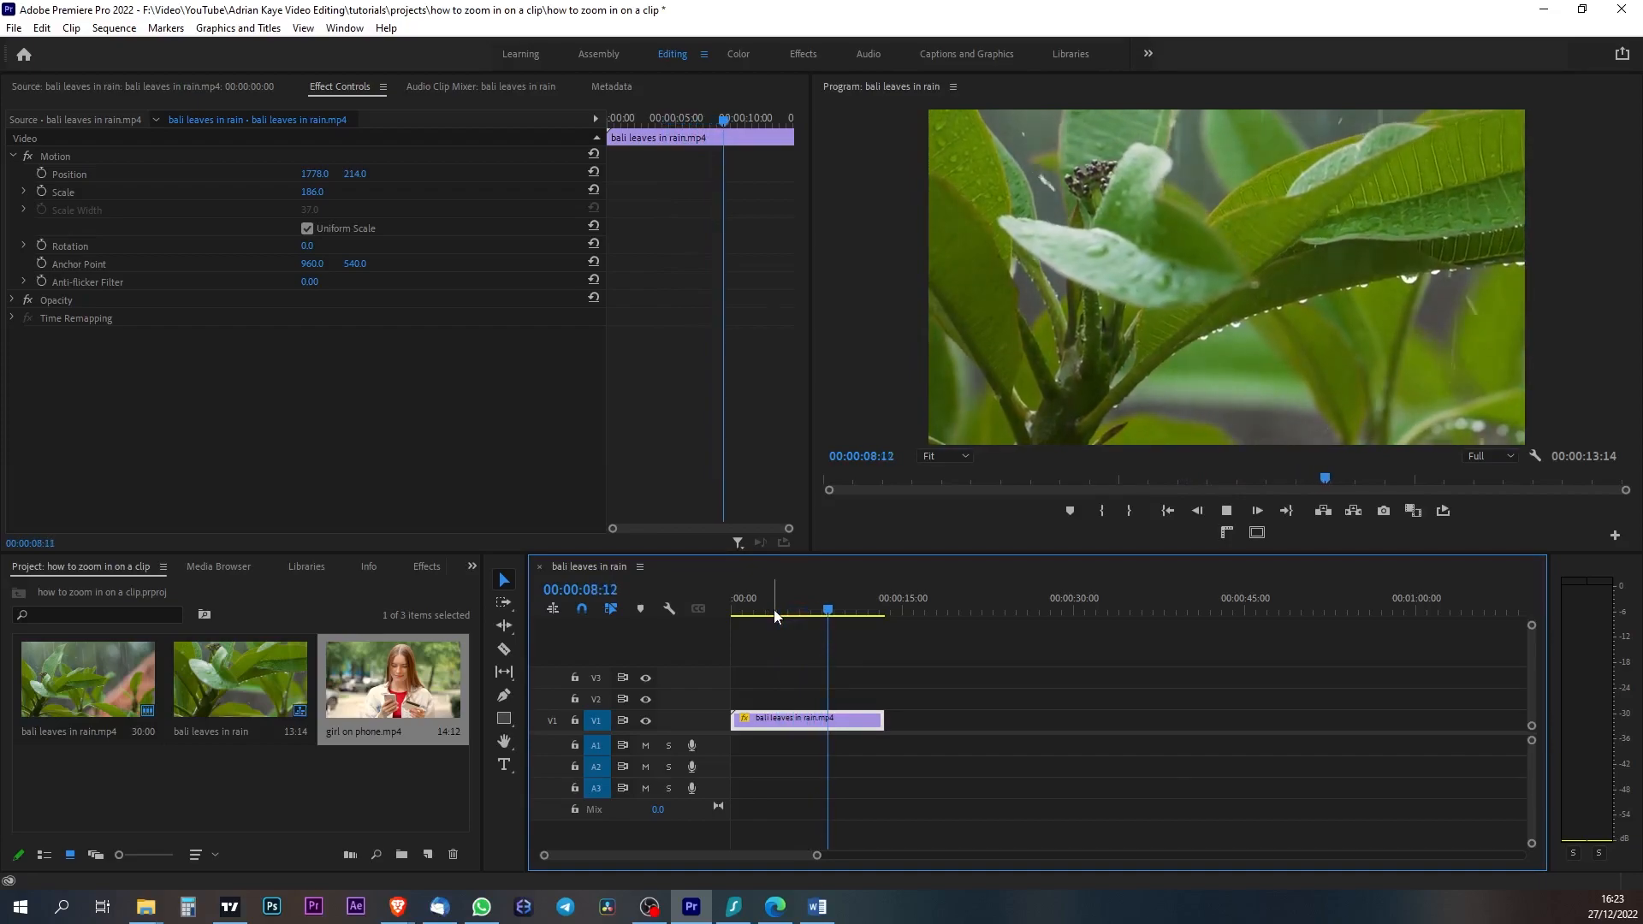
{"action": "key", "text": "space"}
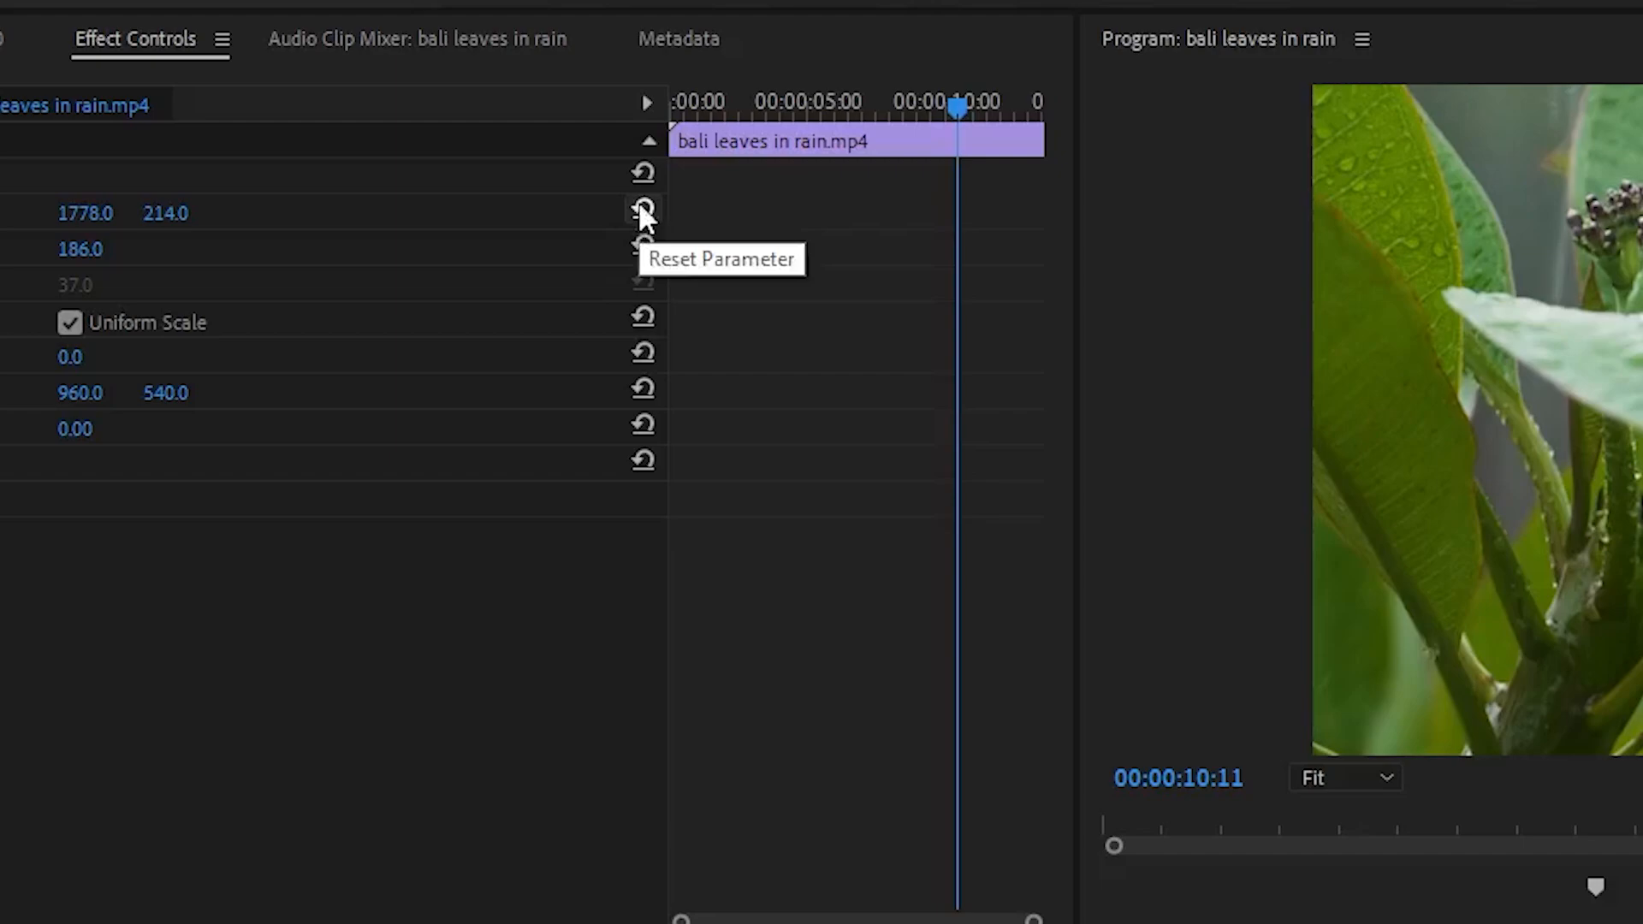
- Reset the clip's Position and Scale to their defaults and move the playhead to 00:00:03:13
{"action": "left_click", "coordinate": [644, 208]}
{"action": "left_click", "coordinate": [643, 245]}
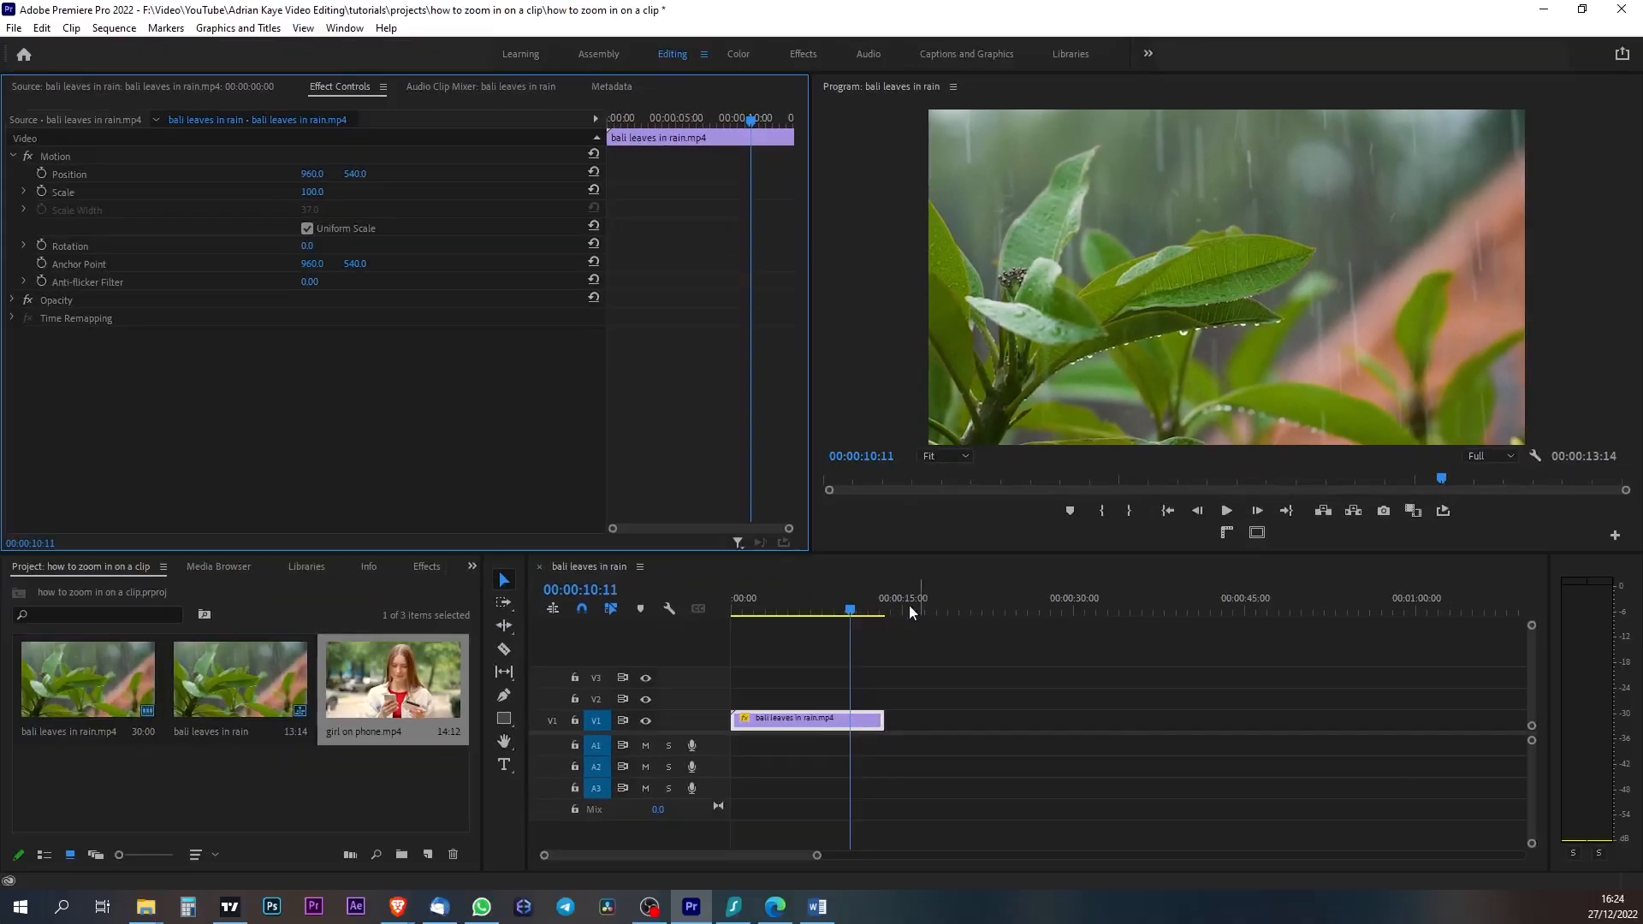
{"action": "left_click_drag", "start_coordinate": [851, 610], "coordinate": [773, 610]}
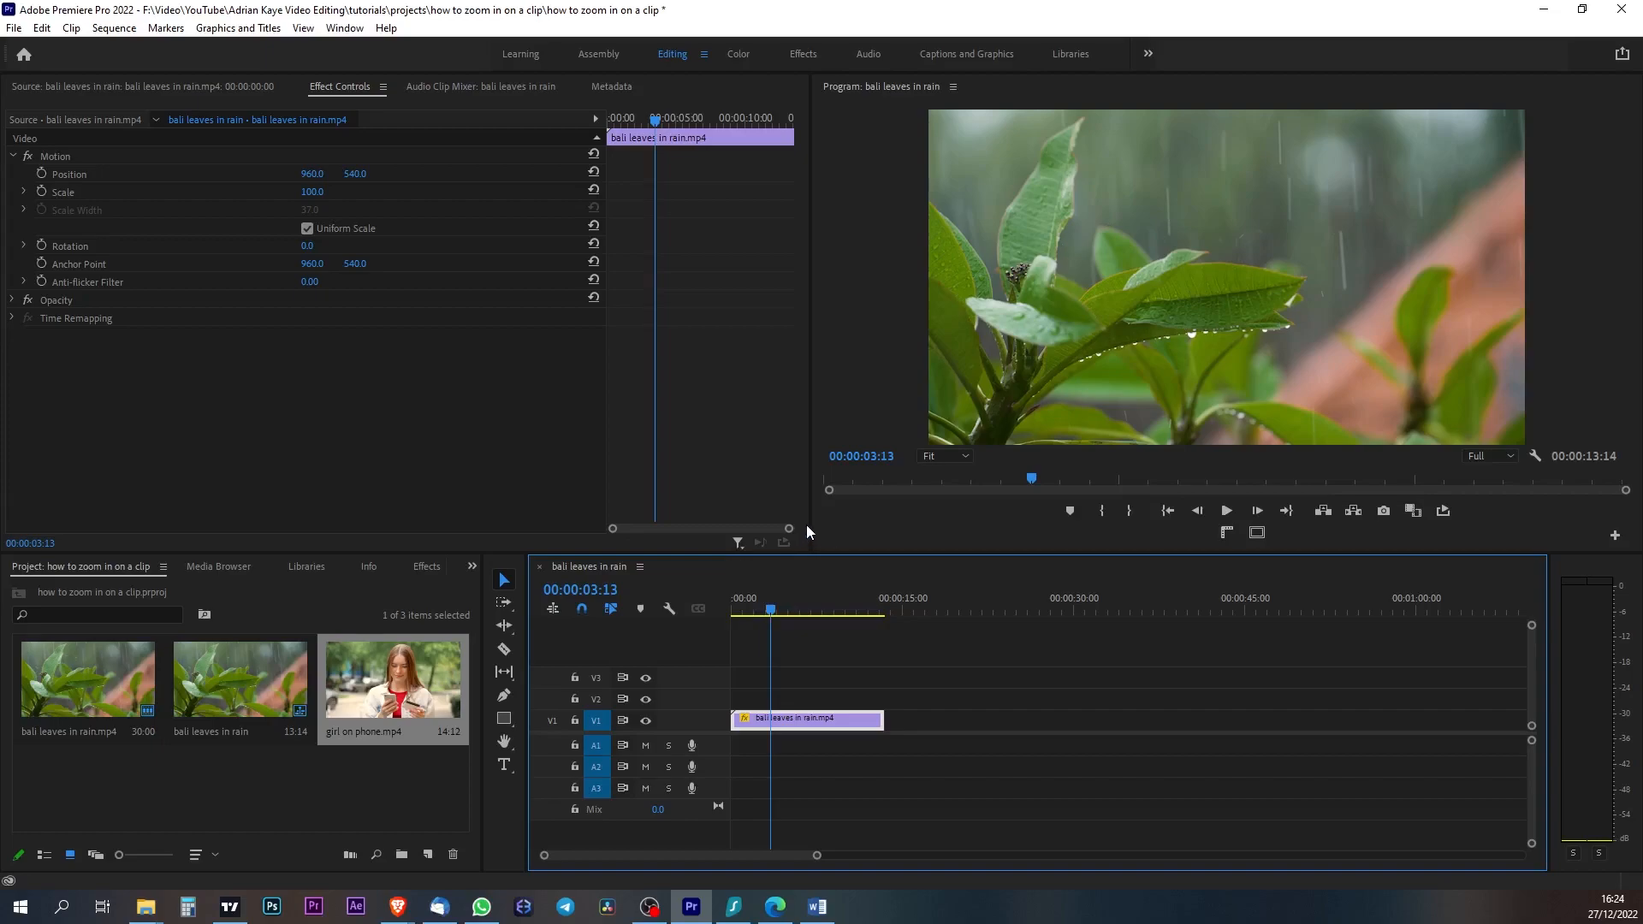
- Enlarge the Program monitor area and set its preview zoom level to 25%
{"action": "left_click_drag", "start_coordinate": [810, 524], "coordinate": [677, 526]}
{"action": "left_click_drag", "start_coordinate": [821, 552], "coordinate": [826, 657]}
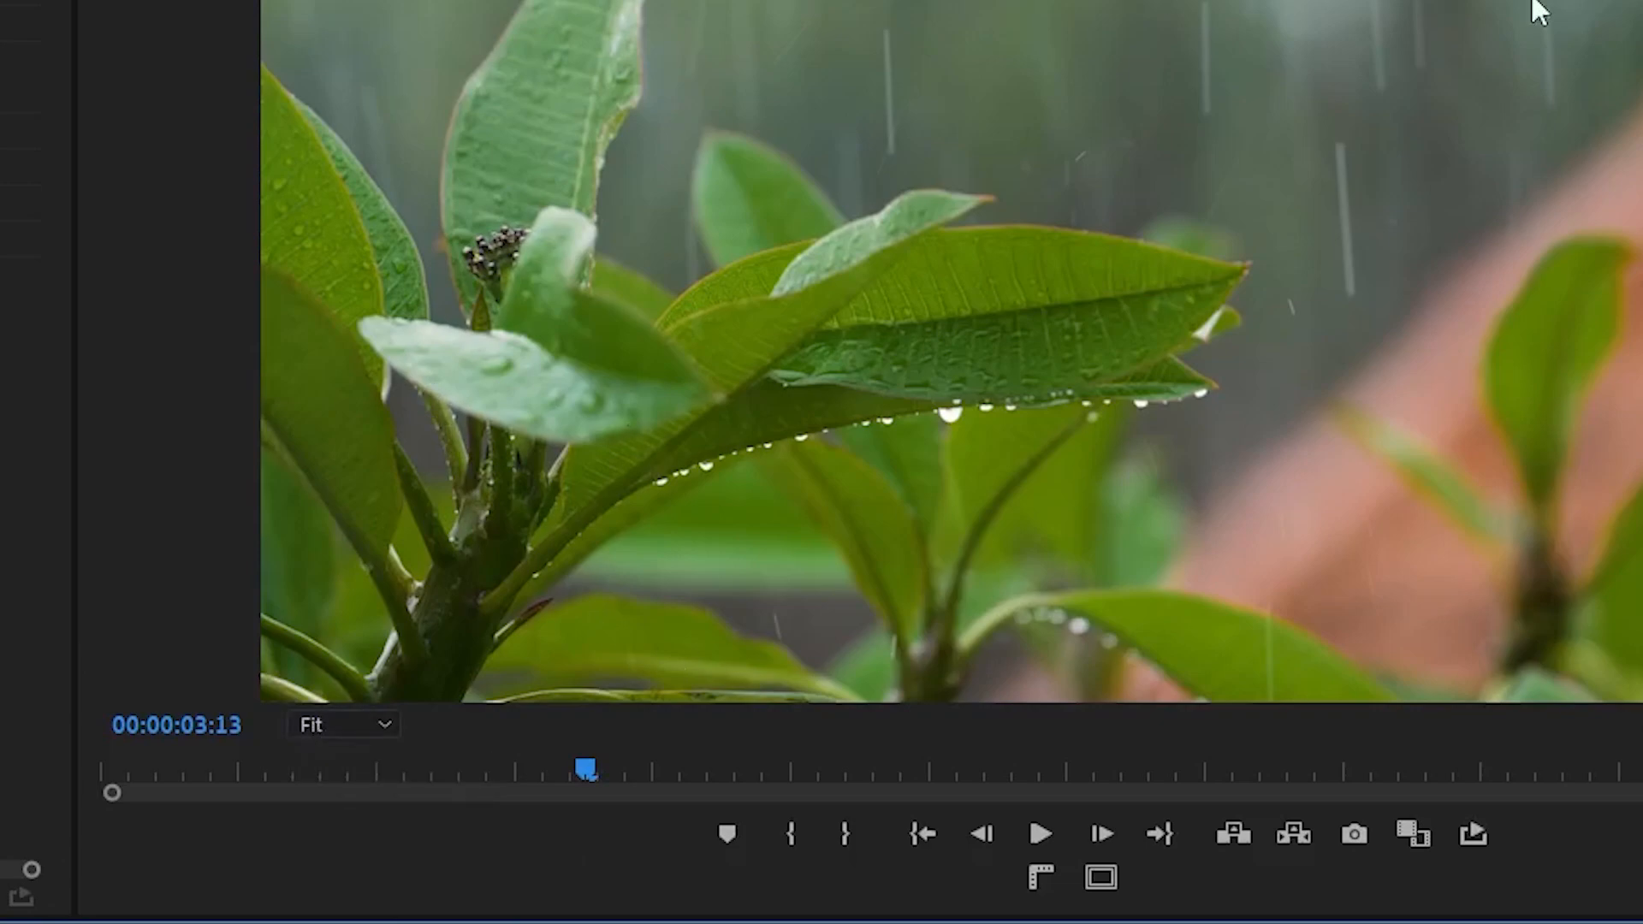
{"action": "left_click", "coordinate": [385, 732]}
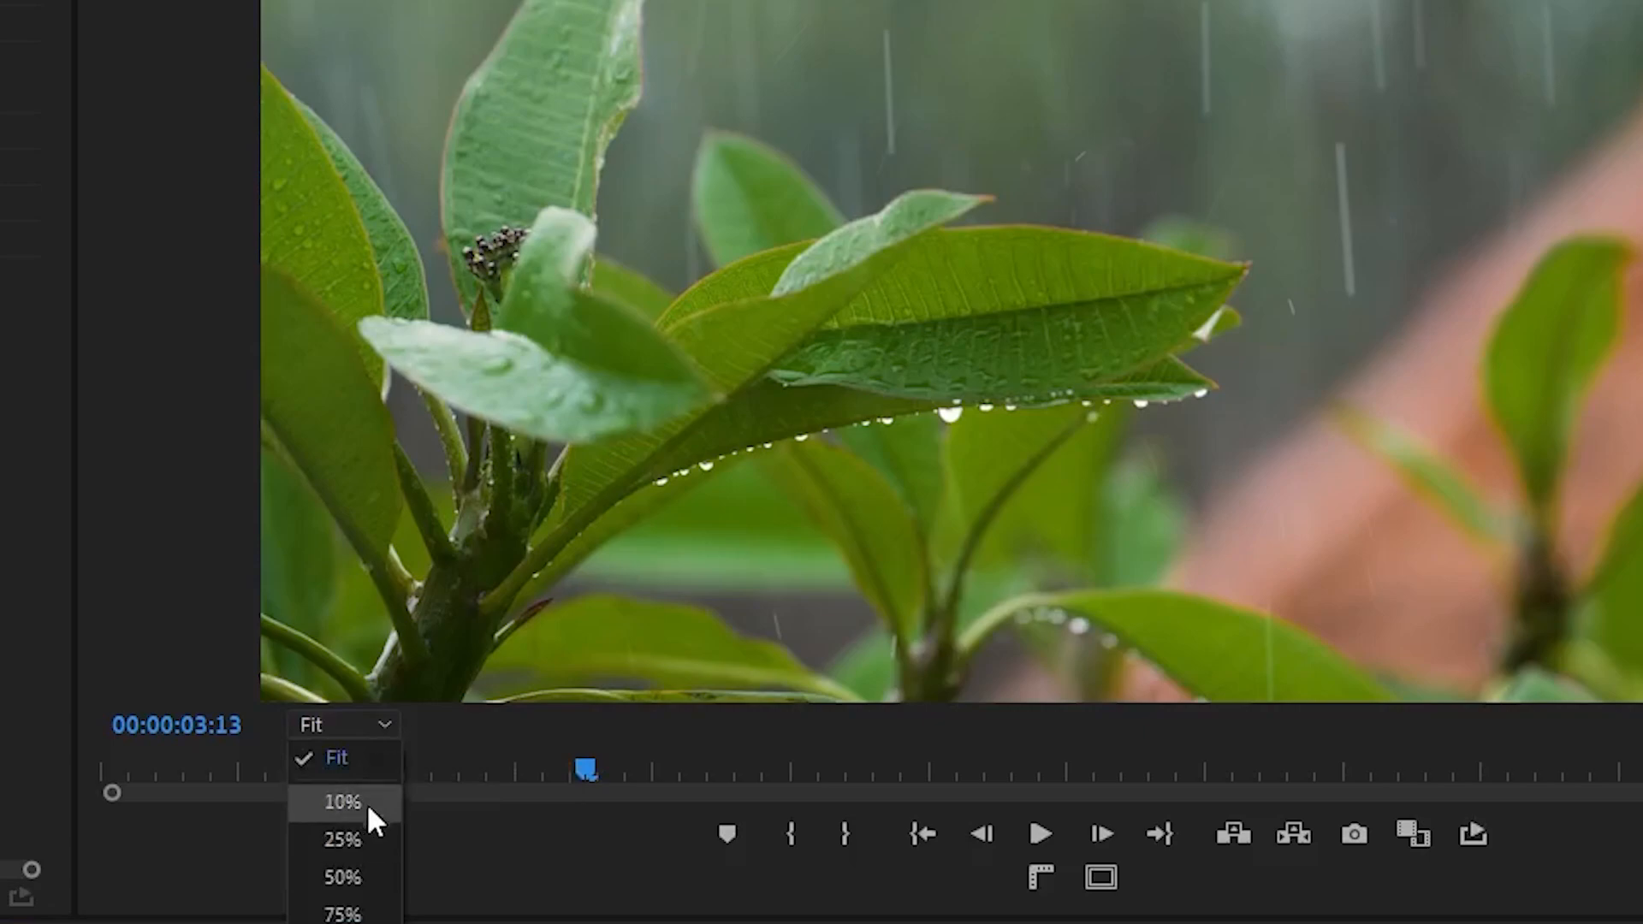
{"action": "left_click", "coordinate": [363, 805]}
{"action": "left_click", "coordinate": [389, 722]}
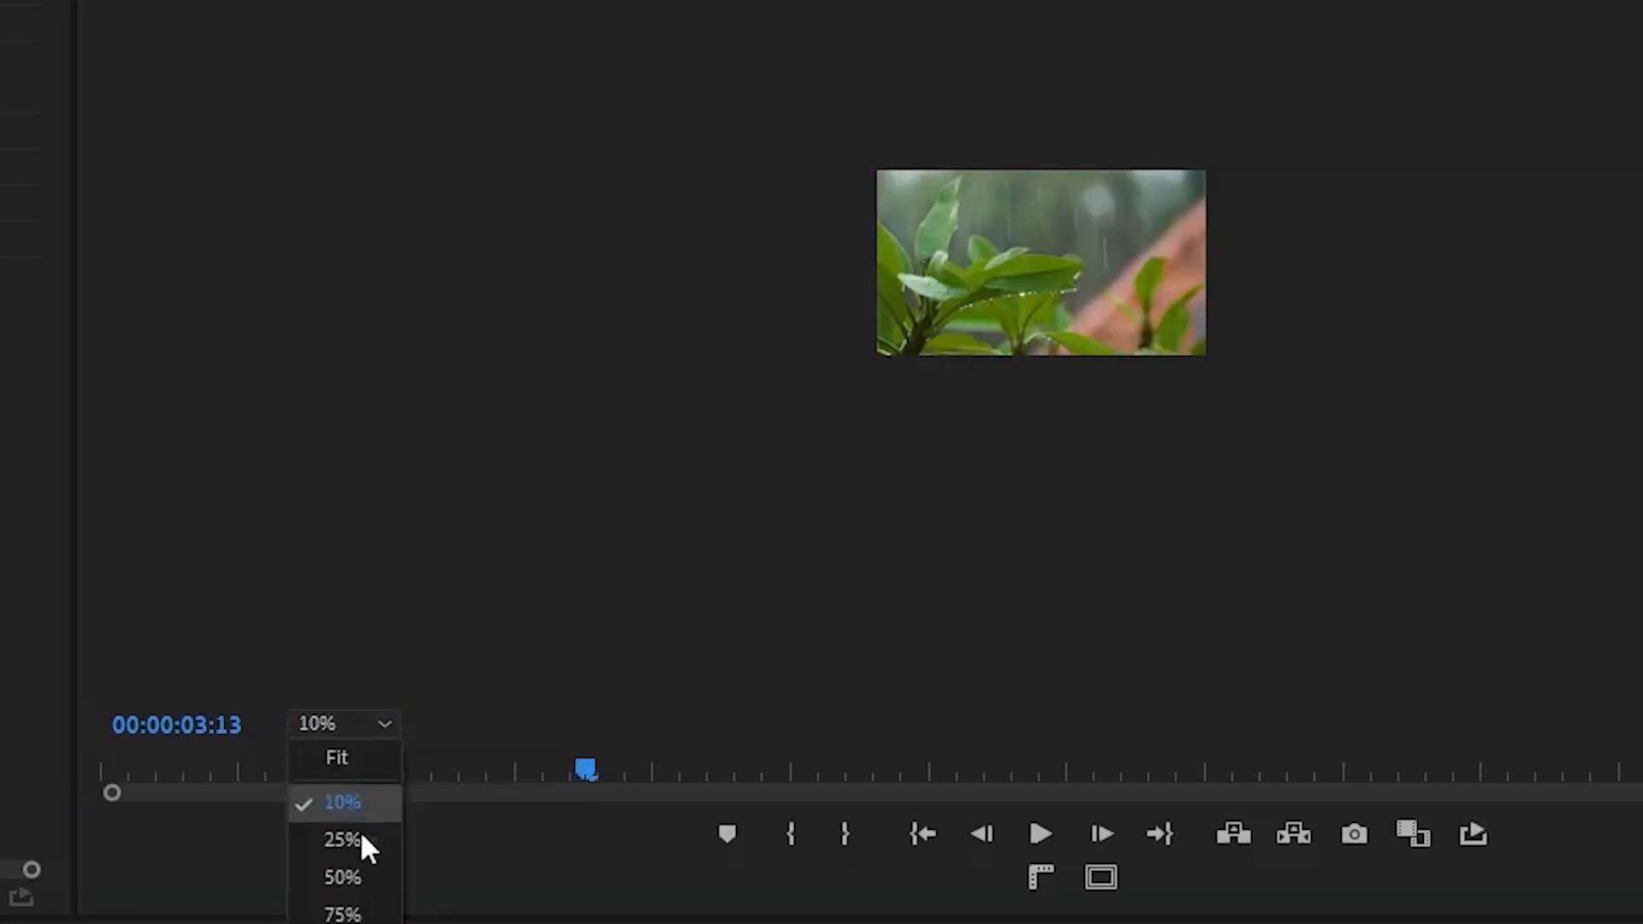
{"action": "left_click", "coordinate": [356, 841]}
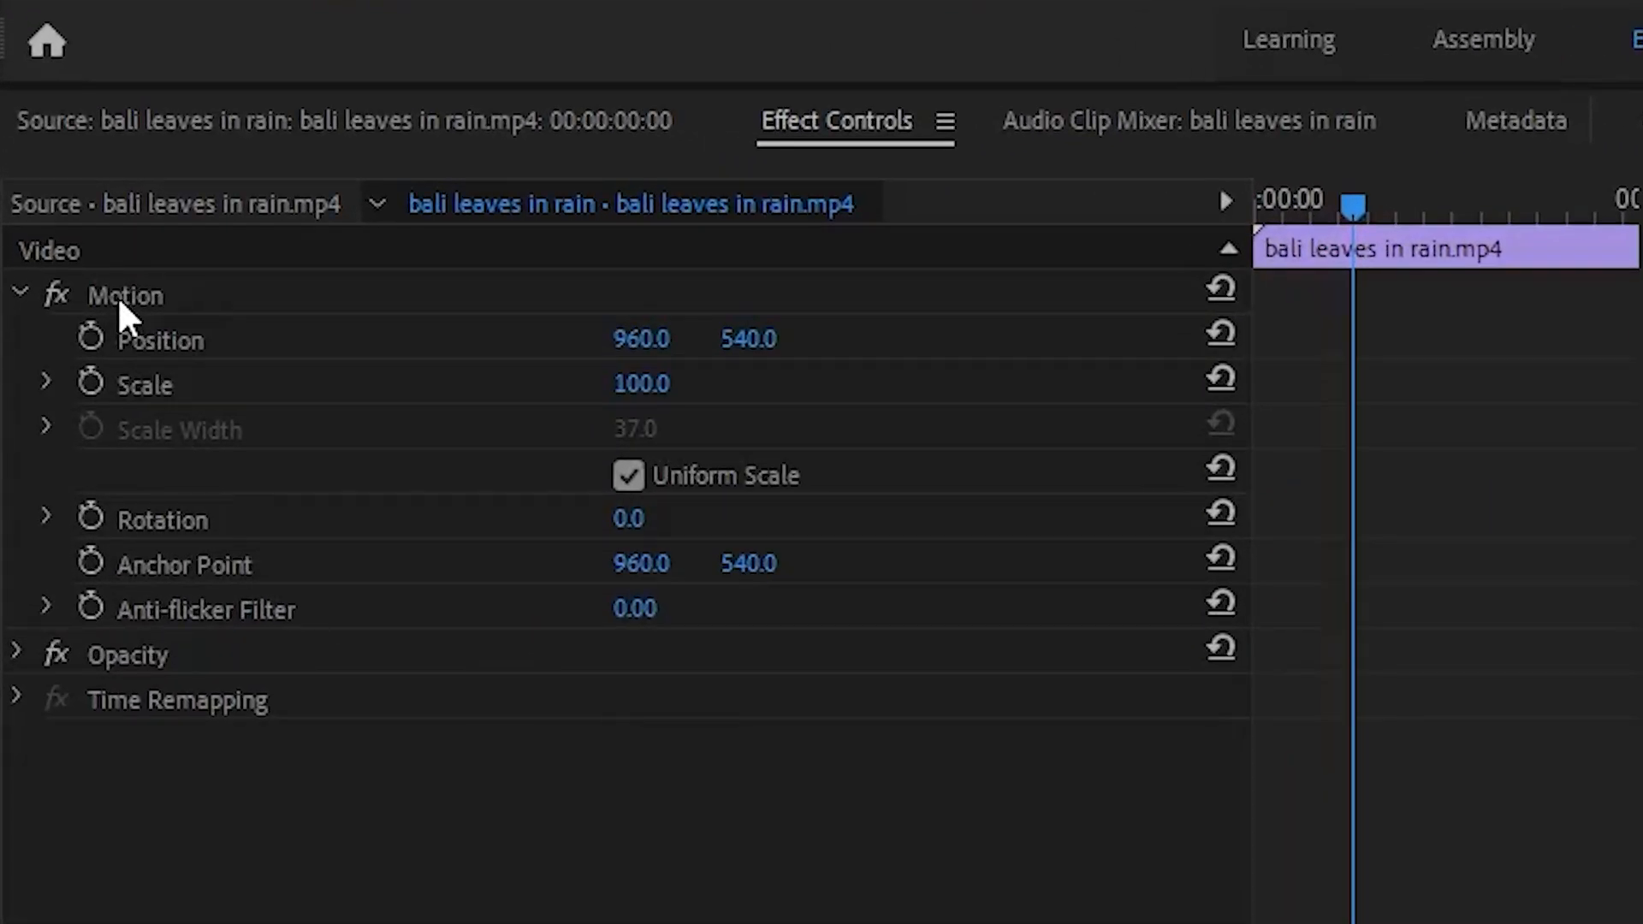
- Select the clip's frame in the Program monitor and scale it up from a corner to about 177
{"action": "left_click", "coordinate": [116, 295]}
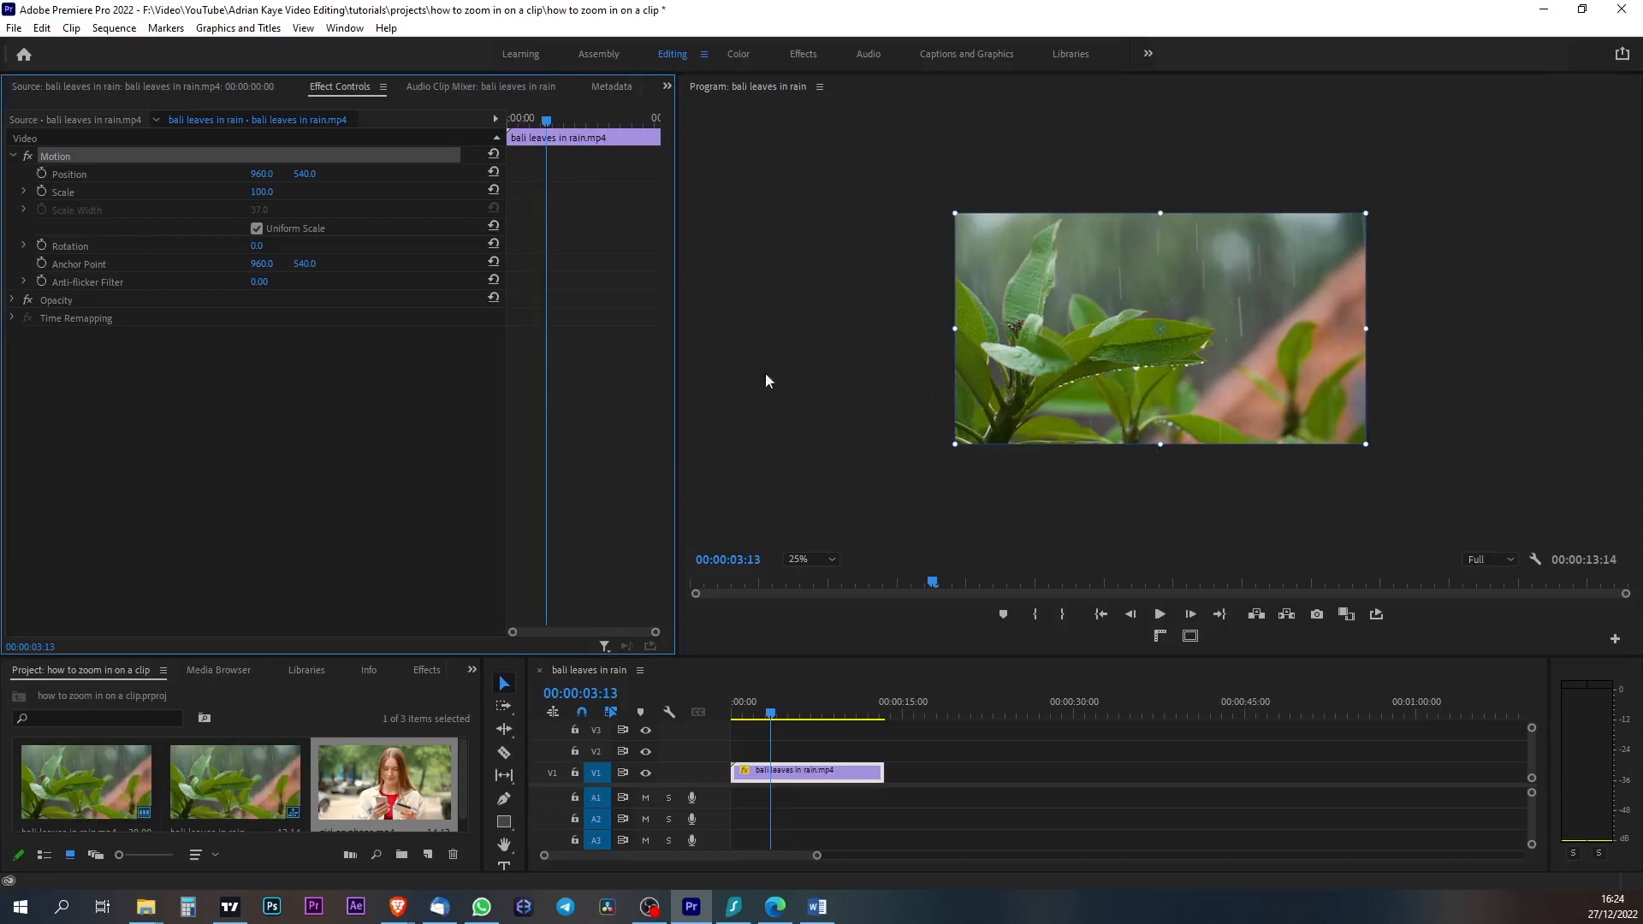
{"action": "left_click", "coordinate": [820, 379]}
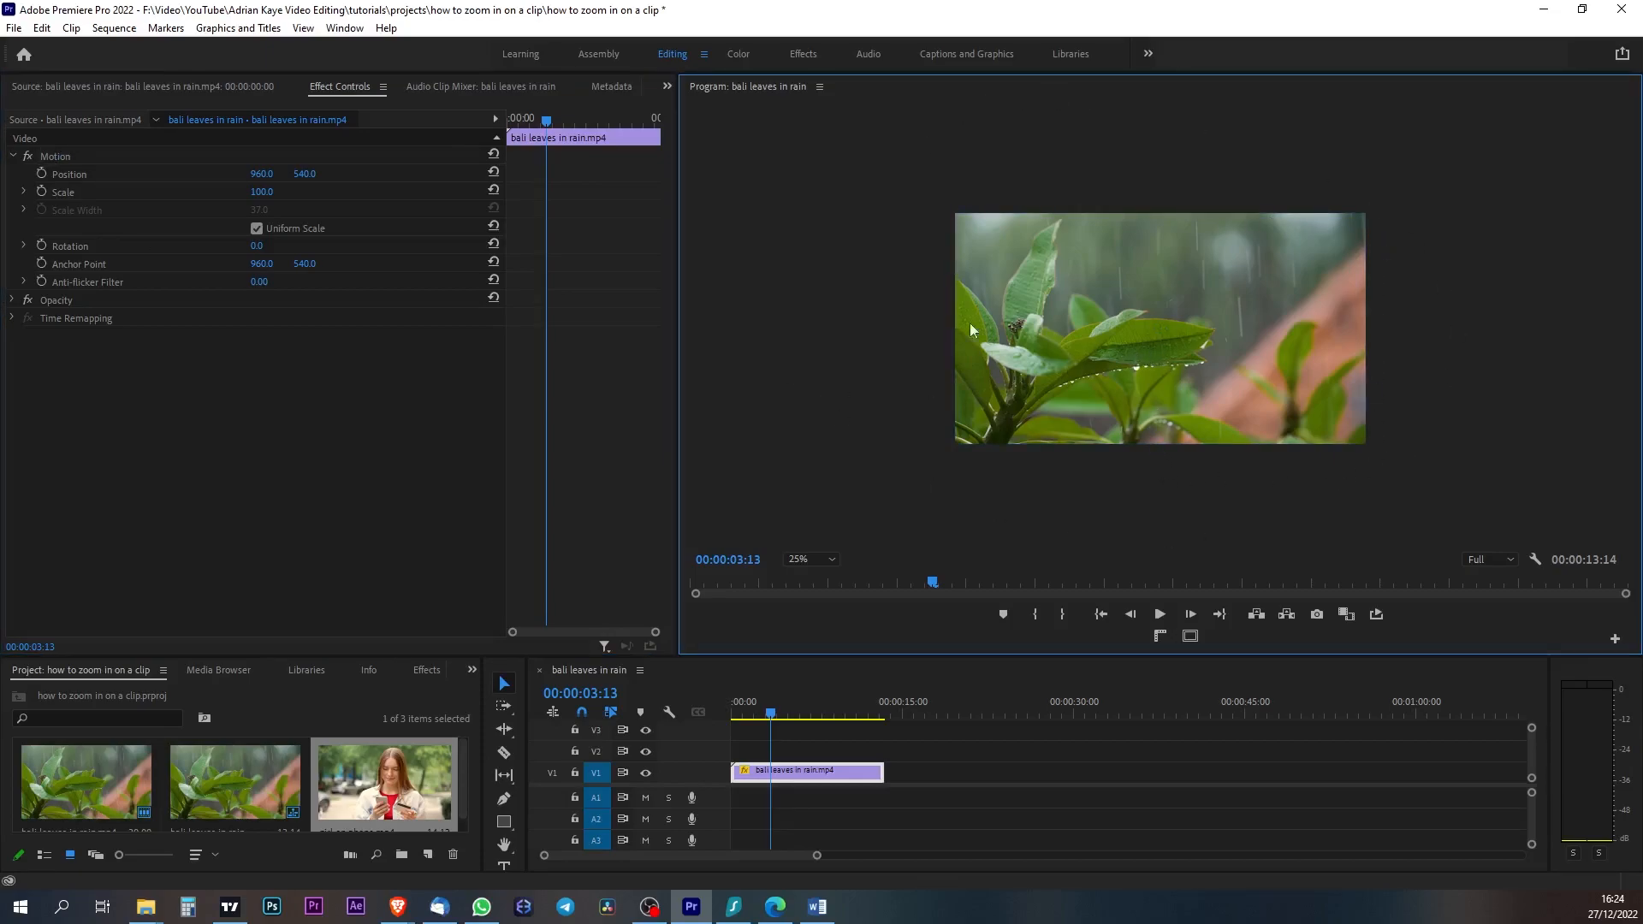
{"action": "left_click", "coordinate": [1076, 322]}
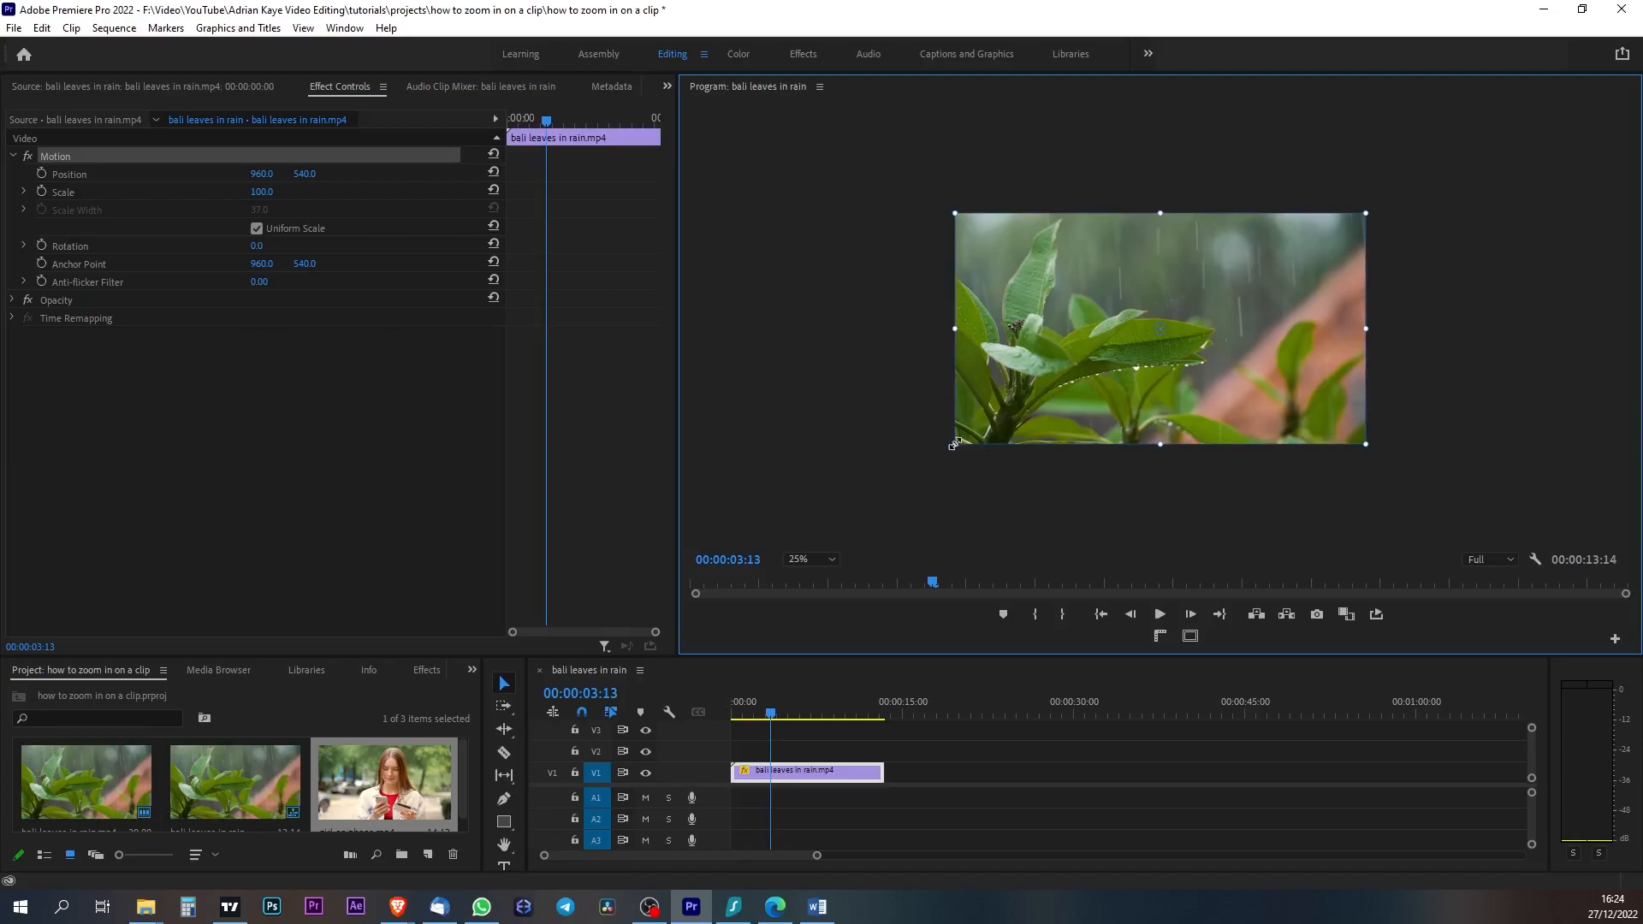
{"action": "left_click_drag", "start_coordinate": [954, 443], "coordinate": [870, 532]}
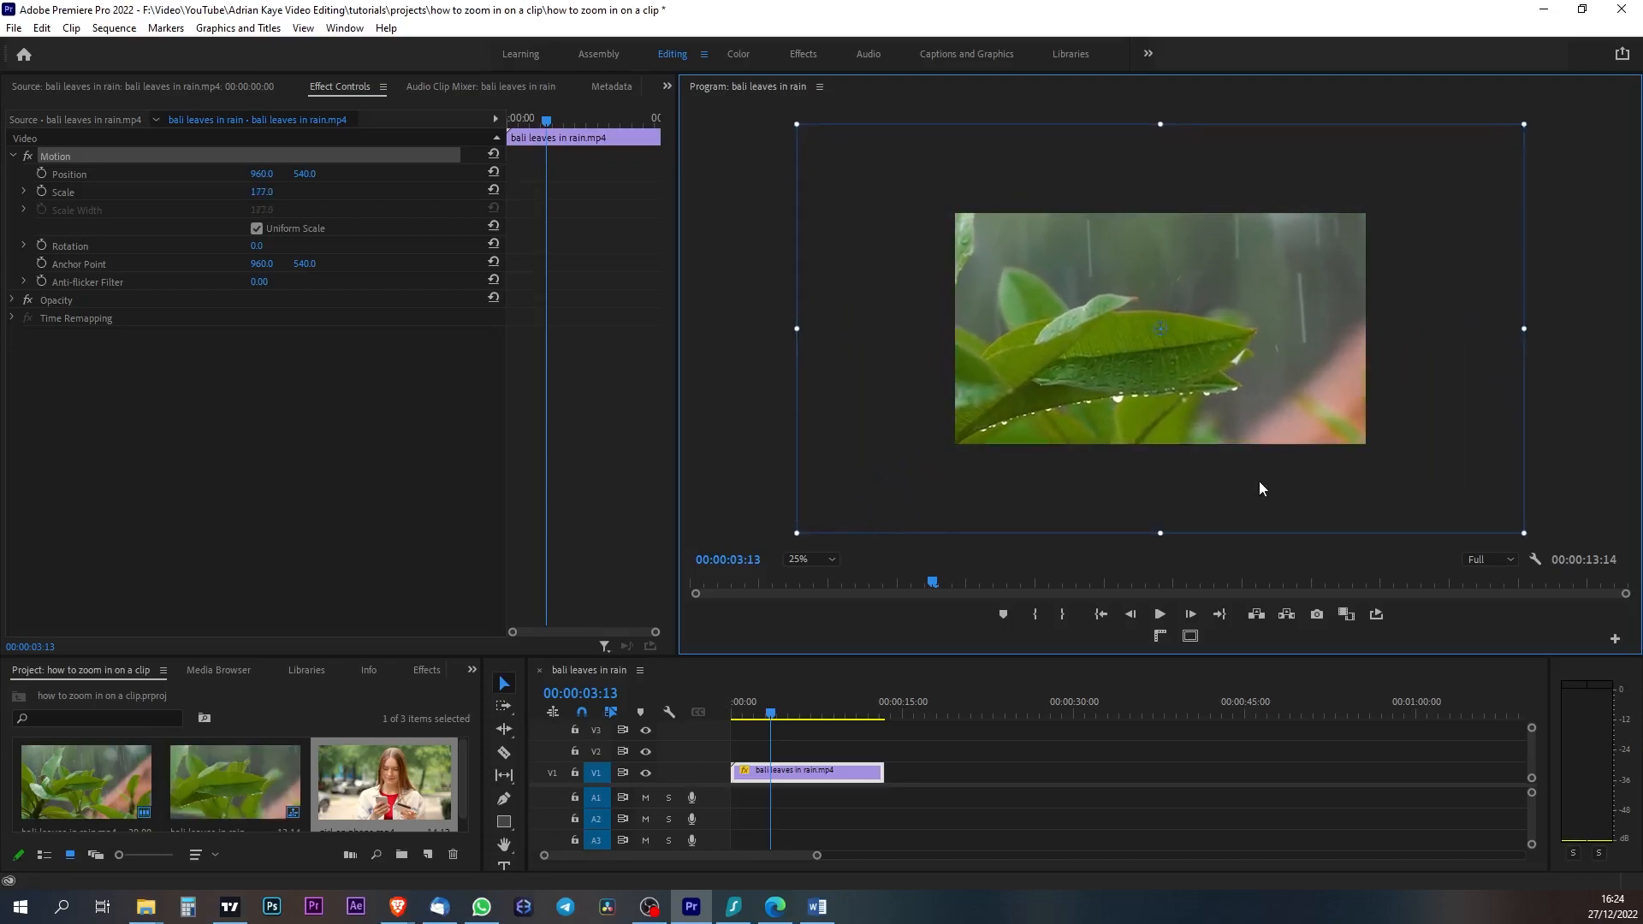
- Move the enlarged clip within the preview to a Position of about 1680, 172 and play it back
{"action": "left_click_drag", "start_coordinate": [1054, 384], "coordinate": [1209, 304]}
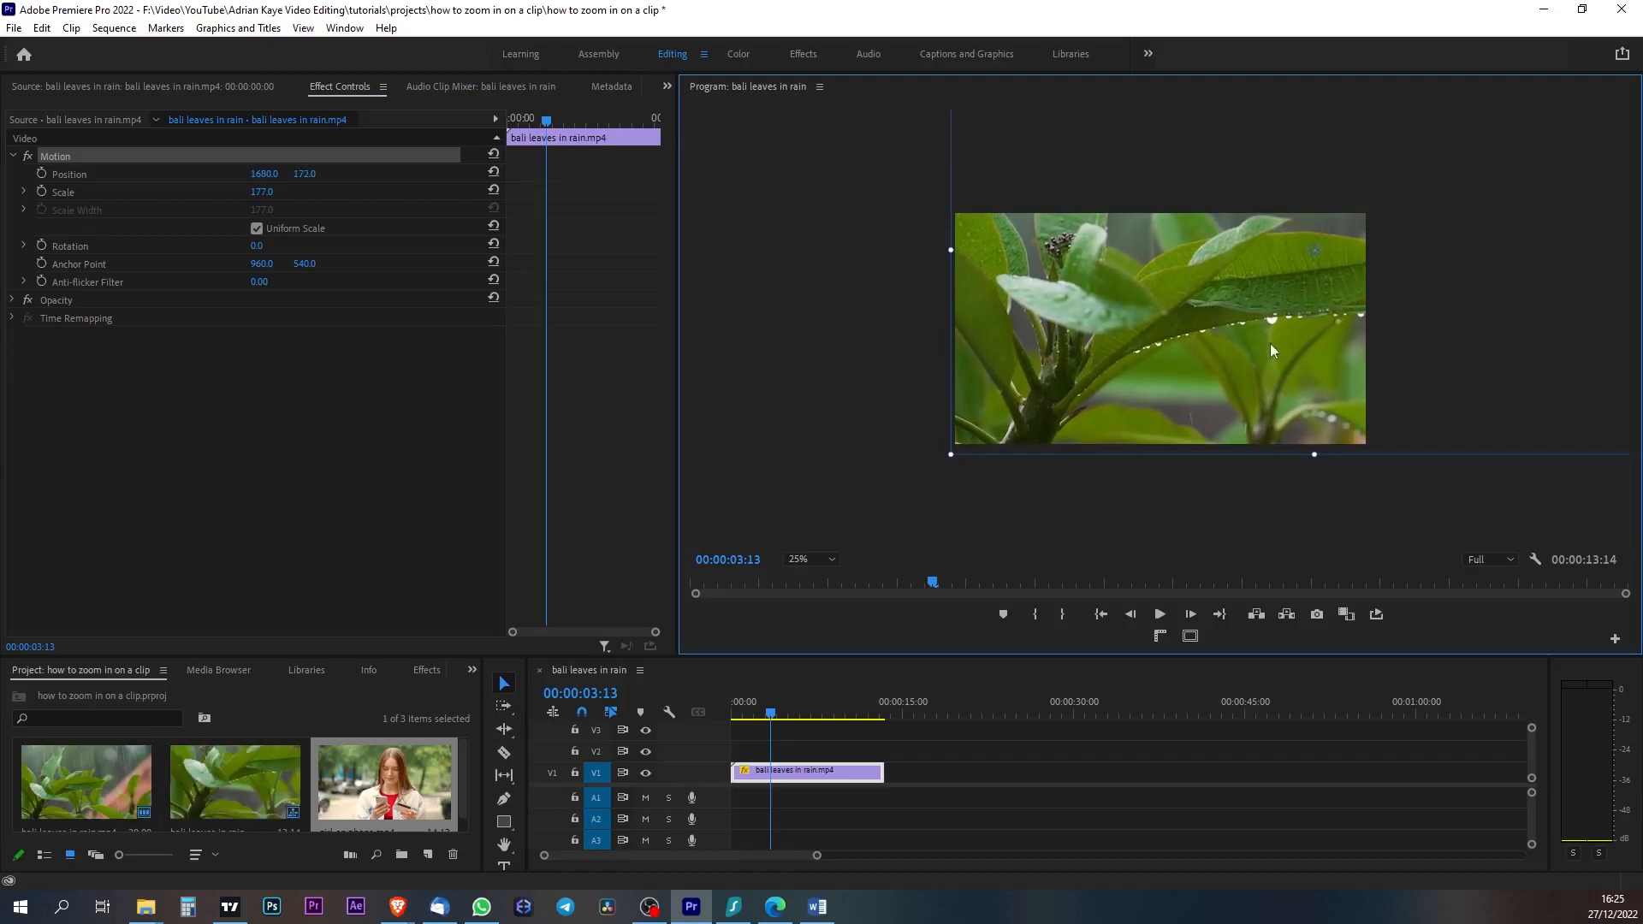
{"action": "left_click", "coordinate": [773, 712]}
{"action": "key", "text": "space"}
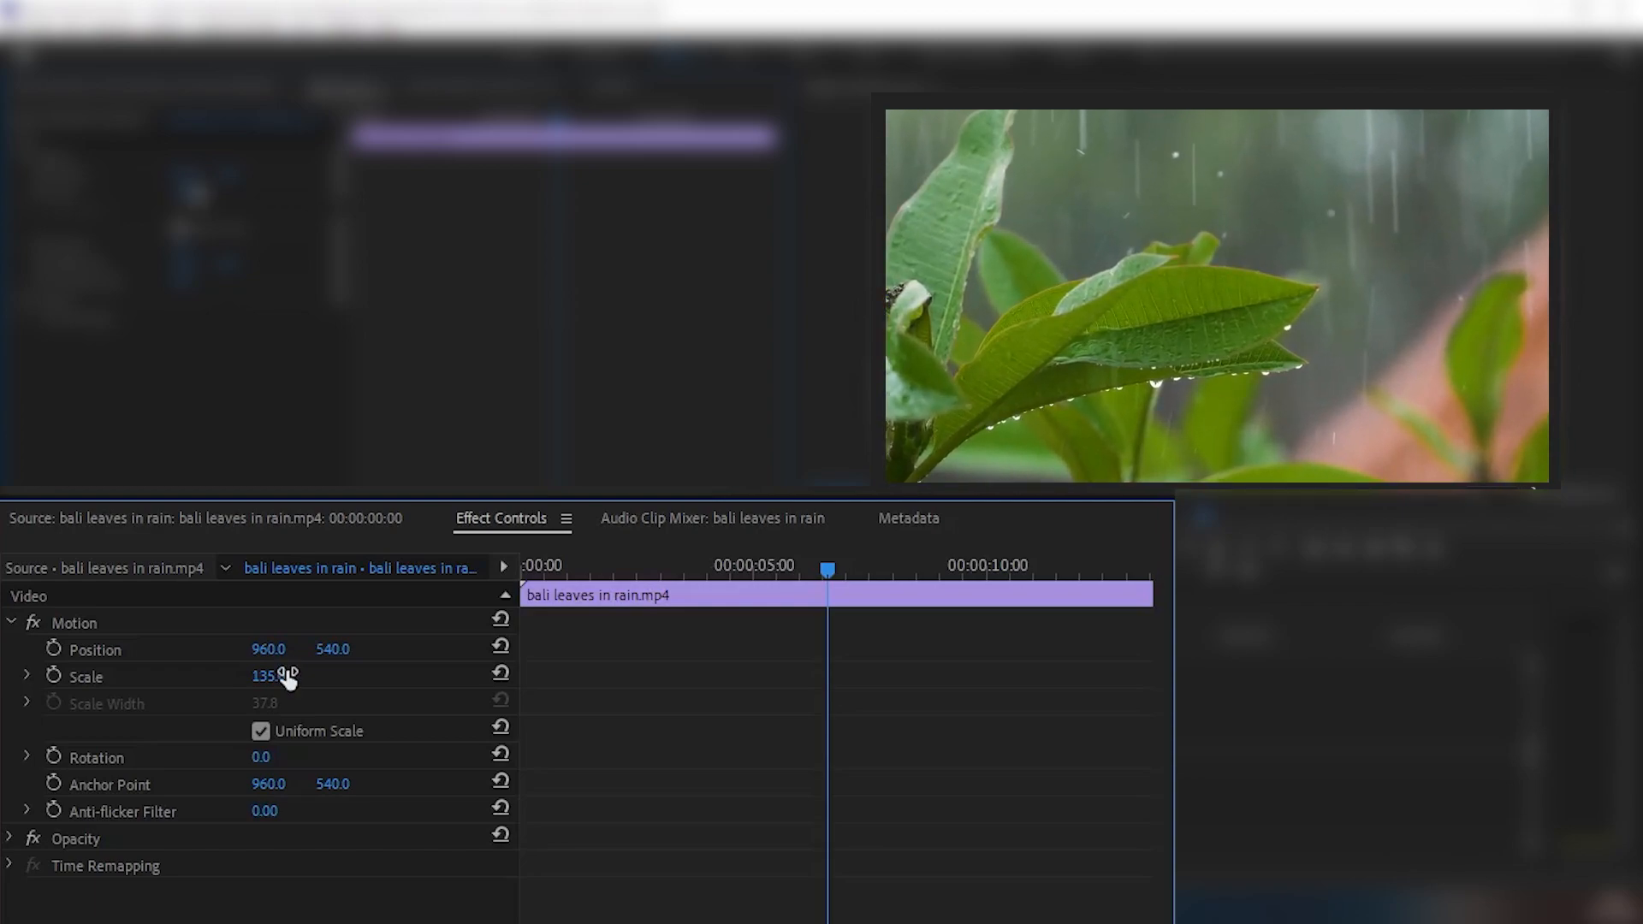
- Set the clip's horizontal Position to 1290 and enable Position animation with a keyframe at the start of the clip
{"action": "left_click_drag", "start_coordinate": [268, 649], "coordinate": [270, 649]}
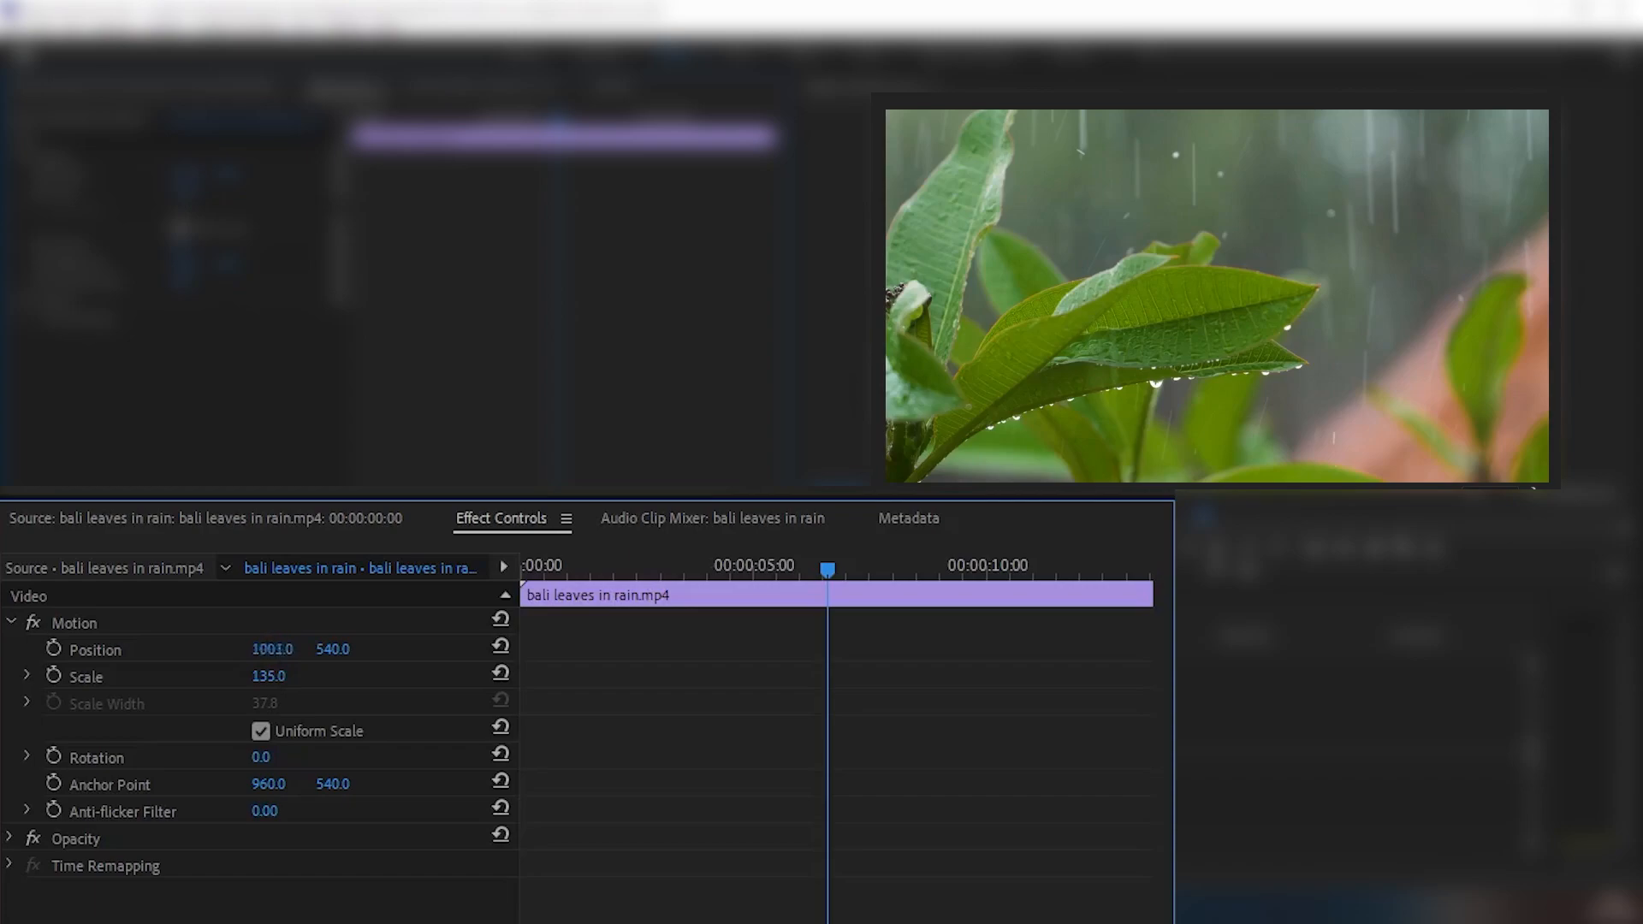
{"action": "mouse_move", "coordinate": [272, 649]}
{"action": "left_mouse_down"}
{"action": "mouse_move", "coordinate": [428, 649]}
{"action": "mouse_move", "coordinate": [282, 648]}
{"action": "left_mouse_up"}
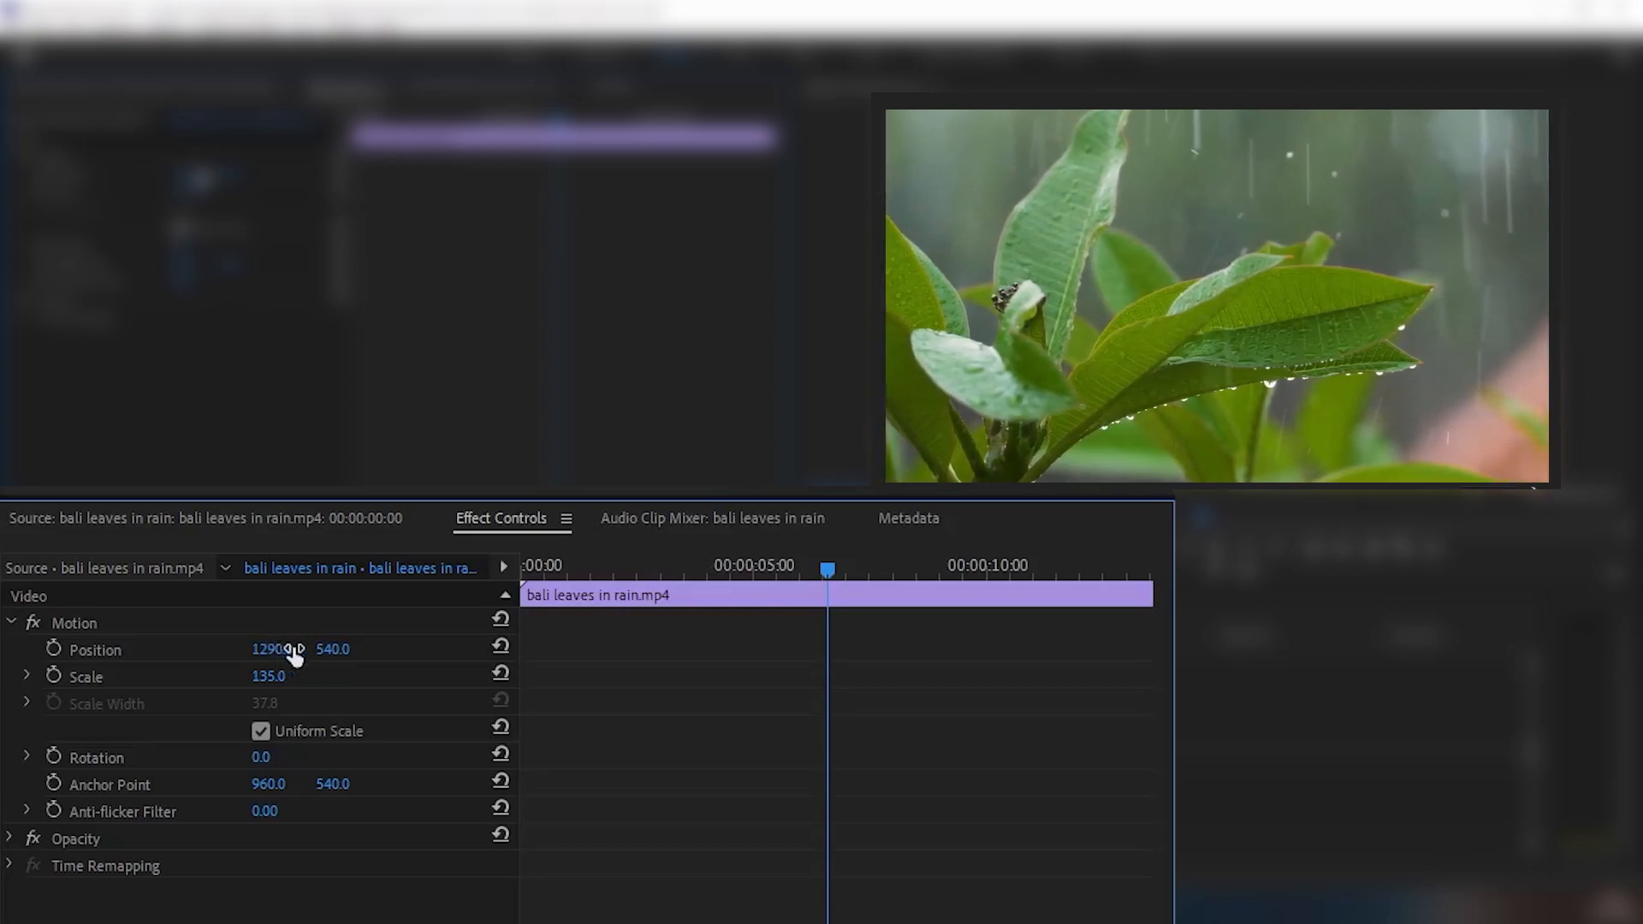
{"action": "left_click_drag", "start_coordinate": [830, 573], "coordinate": [517, 575]}
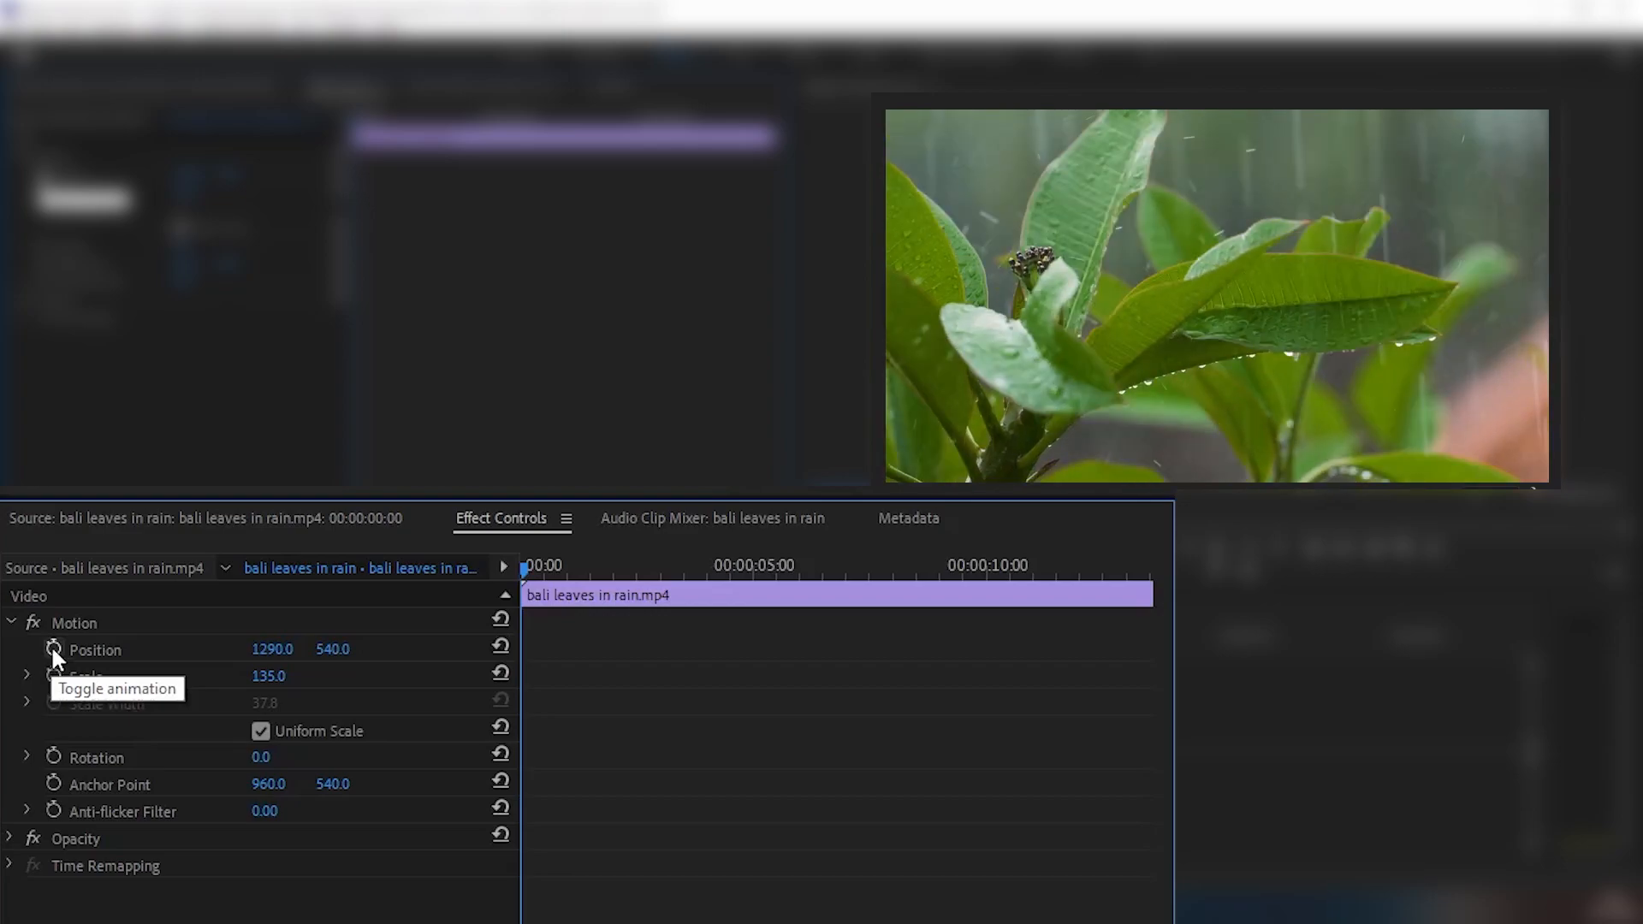
{"action": "left_click", "coordinate": [53, 649]}
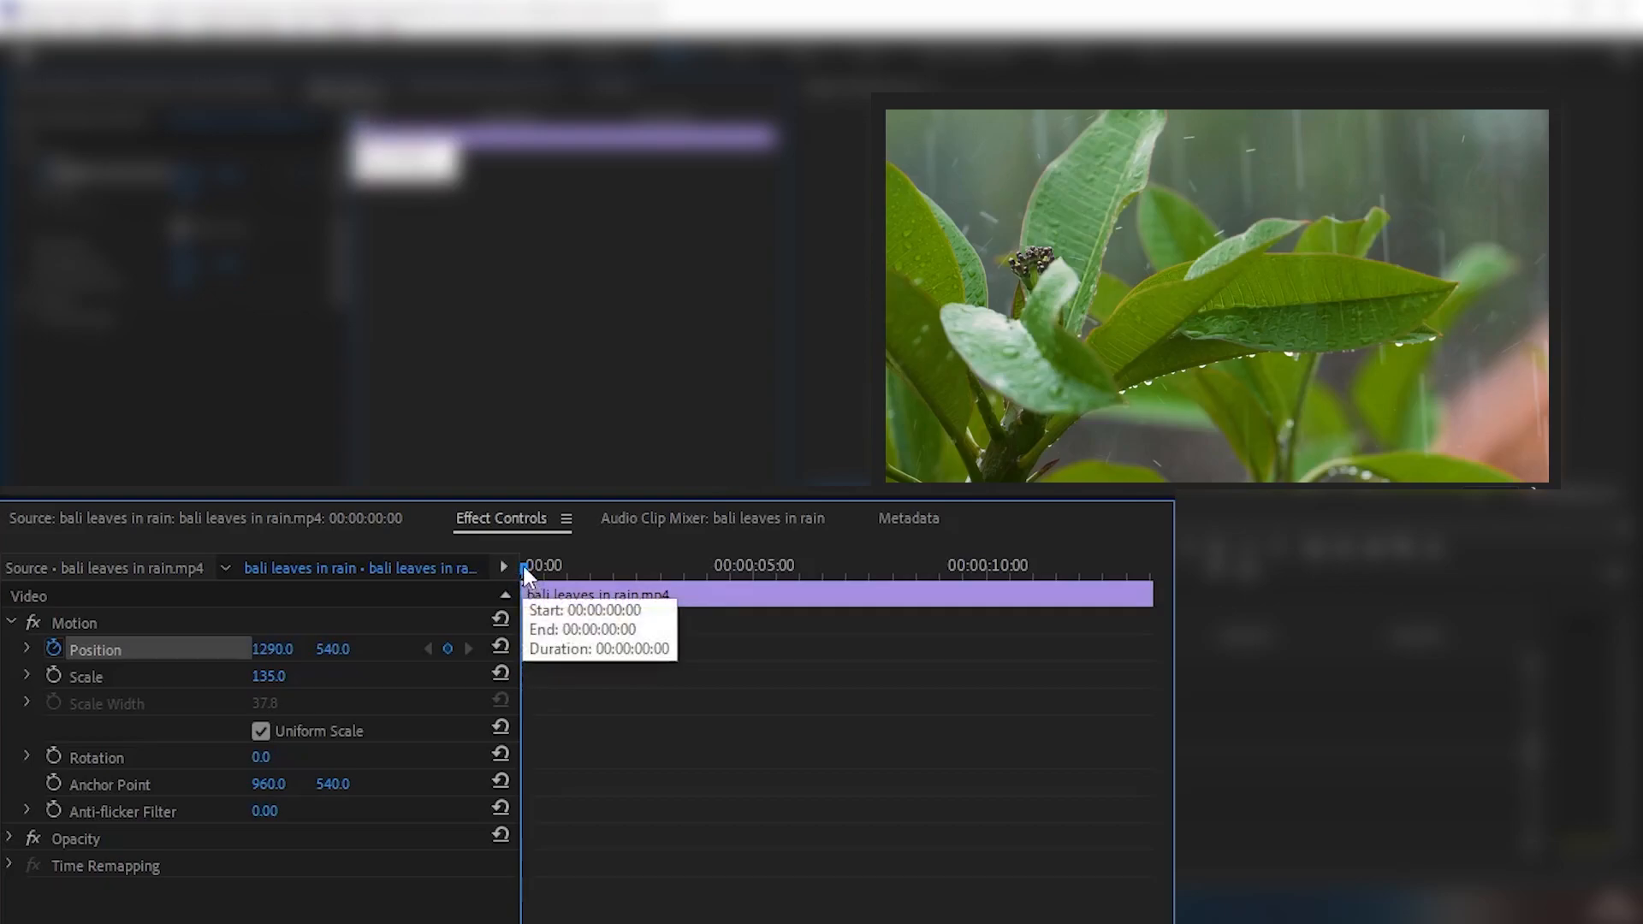
{"action": "mouse_move", "coordinate": [524, 567]}
{"action": "left_mouse_down"}
{"action": "mouse_move", "coordinate": [580, 567]}
{"action": "mouse_move", "coordinate": [526, 568]}
{"action": "left_mouse_up"}
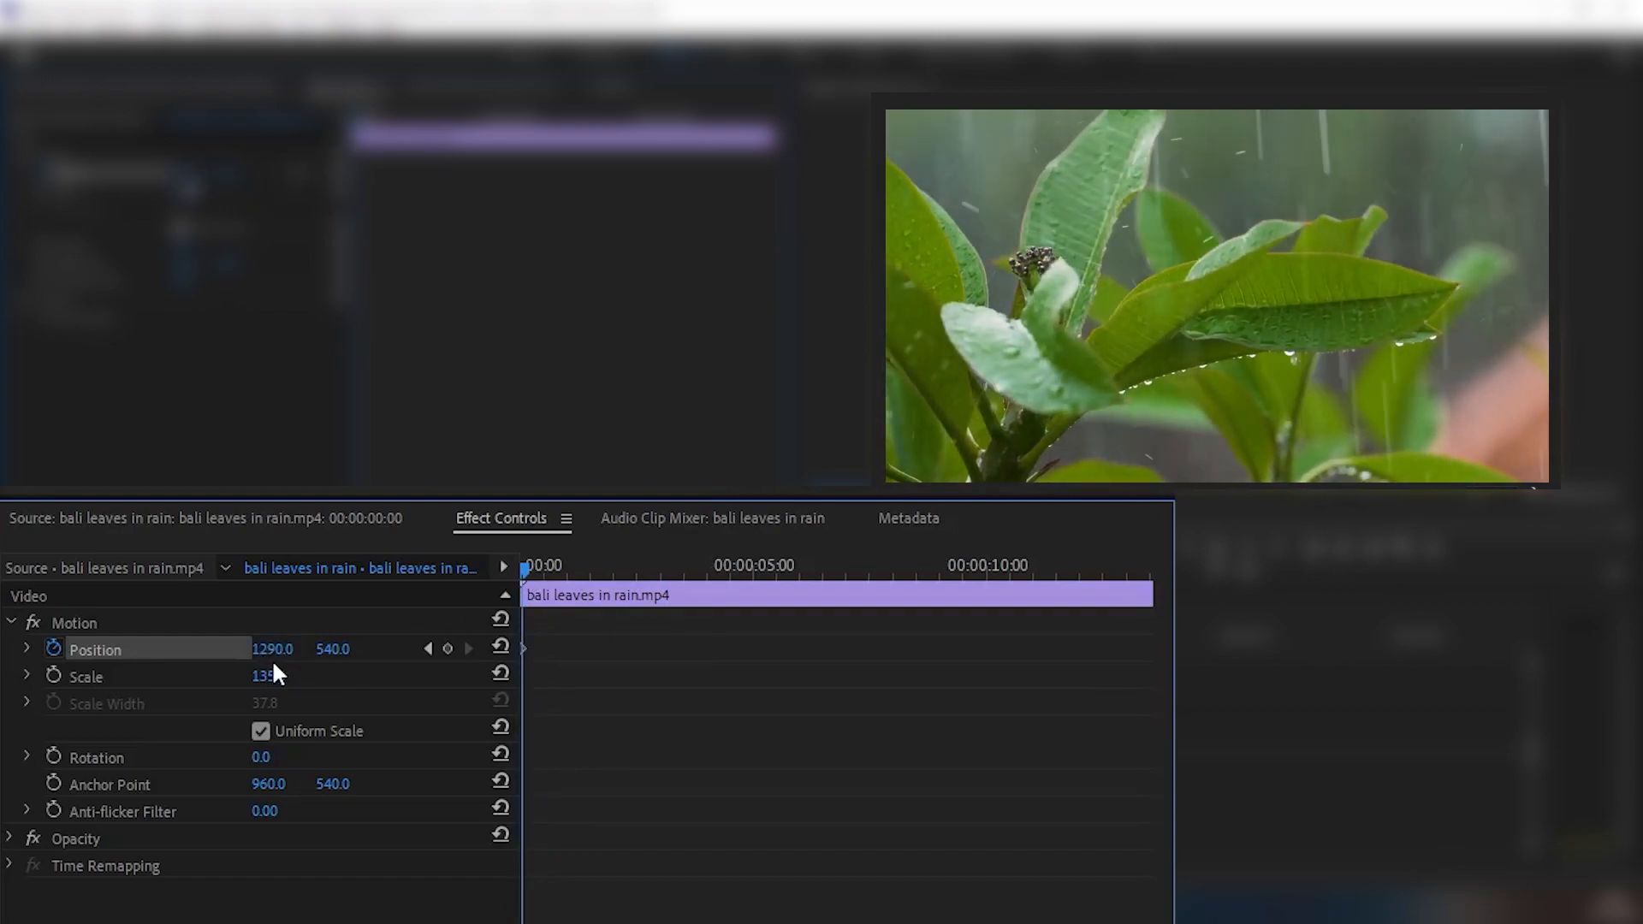
- Add a second Position keyframe with a horizontal value of 655 and move it to the end of the clip
{"action": "left_click_drag", "start_coordinate": [523, 566], "coordinate": [889, 565]}
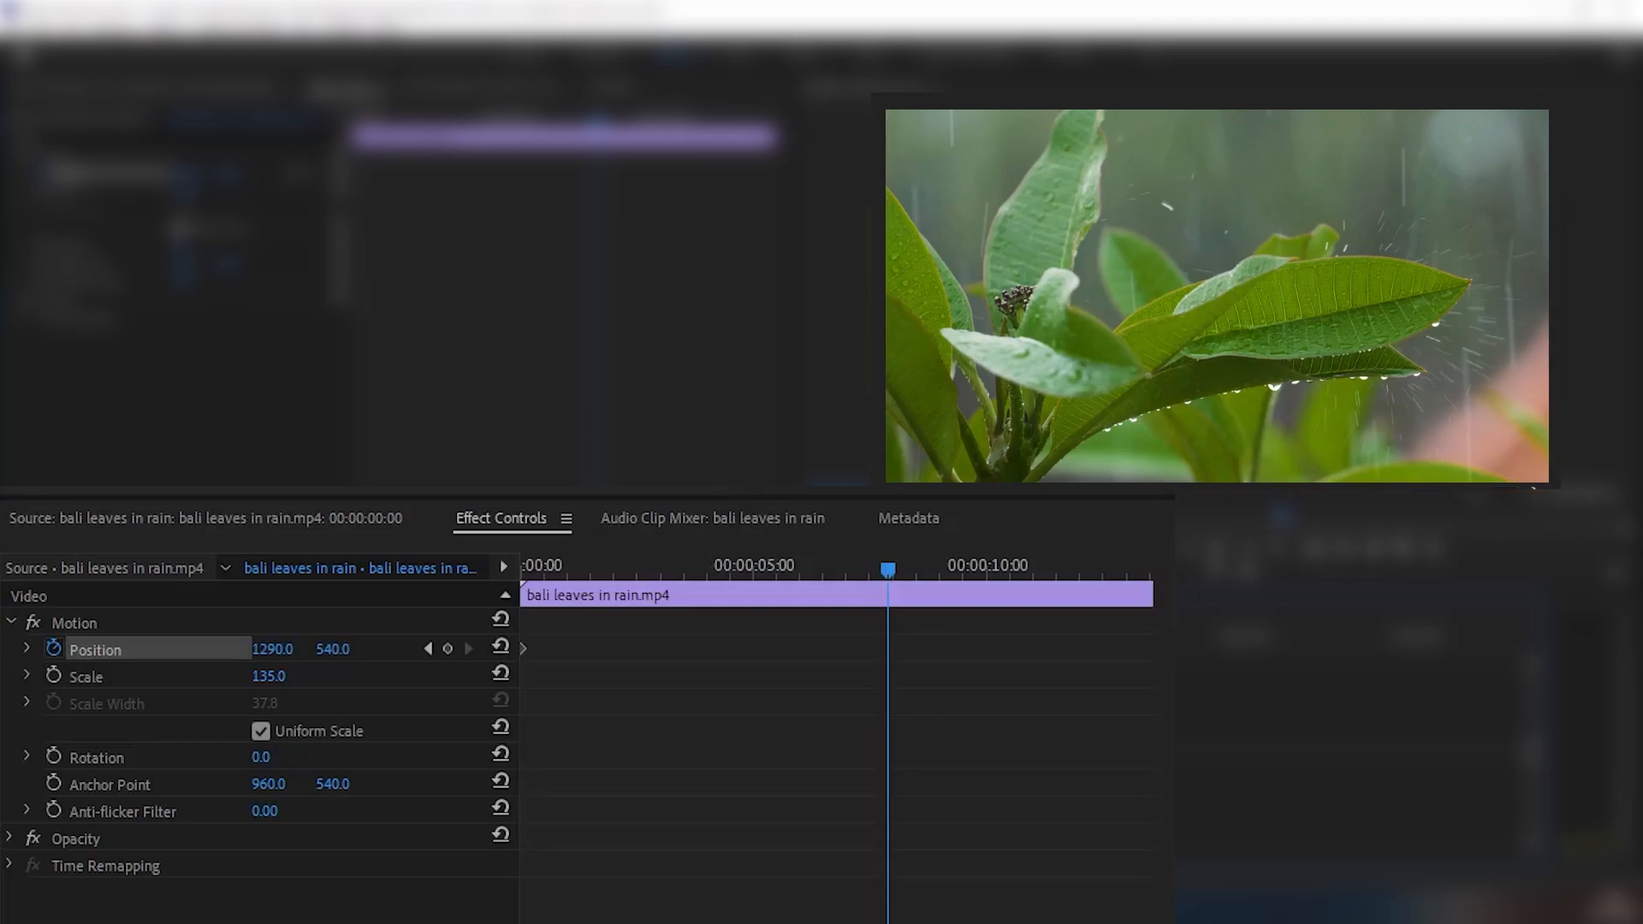
{"action": "mouse_move", "coordinate": [1104, 570]}
{"action": "left_mouse_down"}
{"action": "mouse_move", "coordinate": [995, 565]}
{"action": "mouse_move", "coordinate": [1087, 568]}
{"action": "left_mouse_up"}
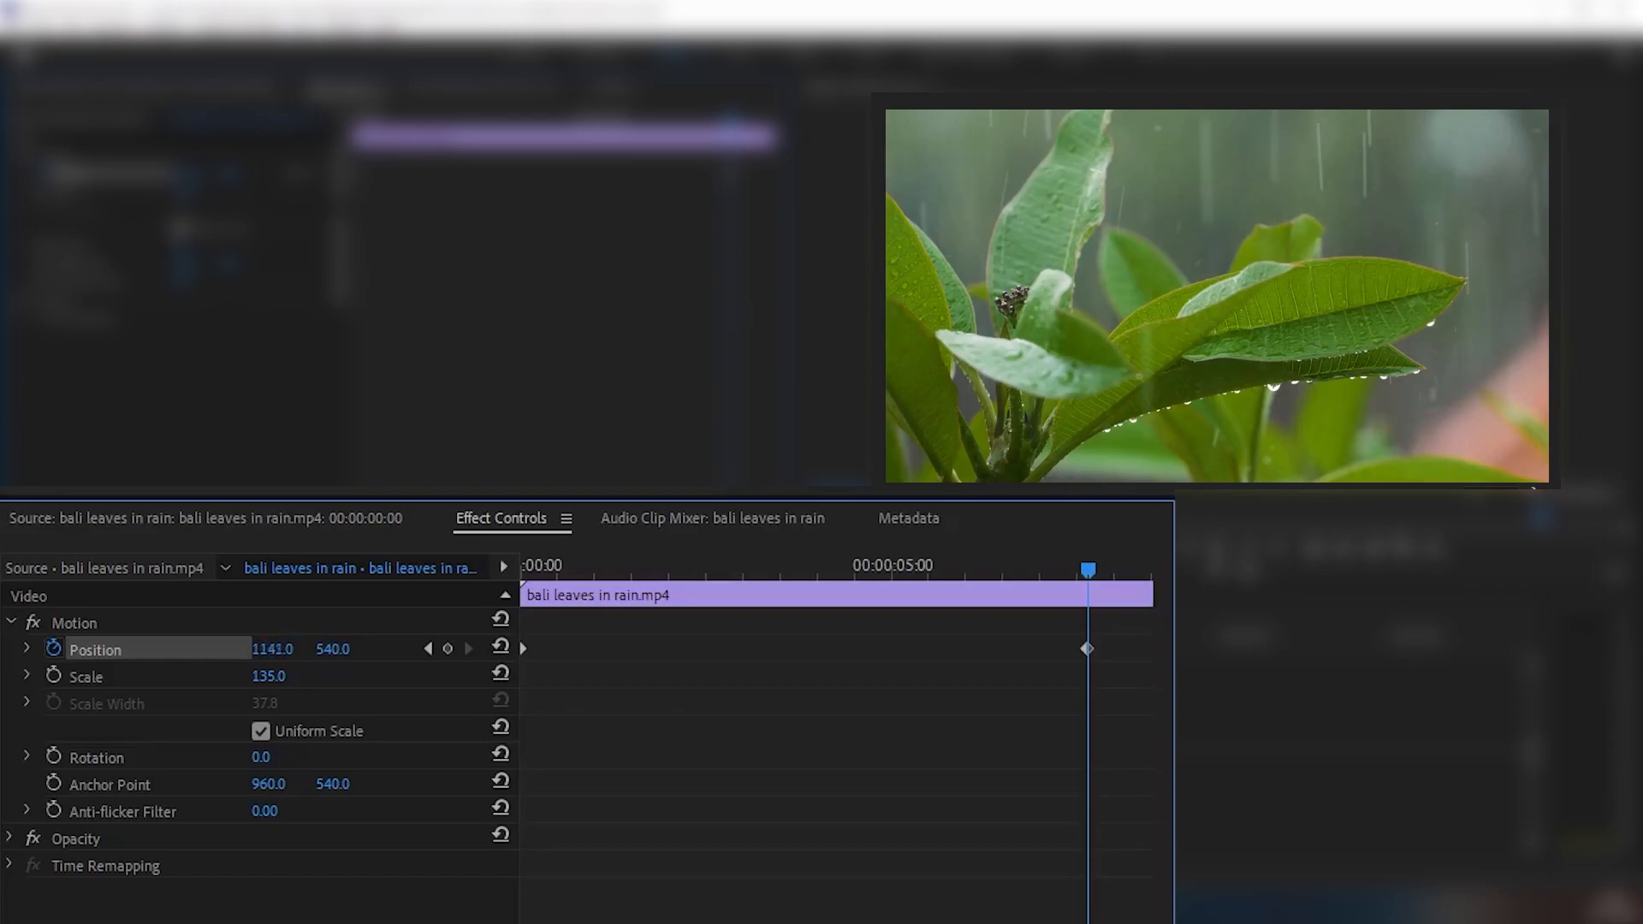
{"action": "mouse_move", "coordinate": [272, 650]}
{"action": "left_mouse_down"}
{"action": "mouse_move", "coordinate": [25, 650]}
{"action": "mouse_move", "coordinate": [257, 650]}
{"action": "left_mouse_up"}
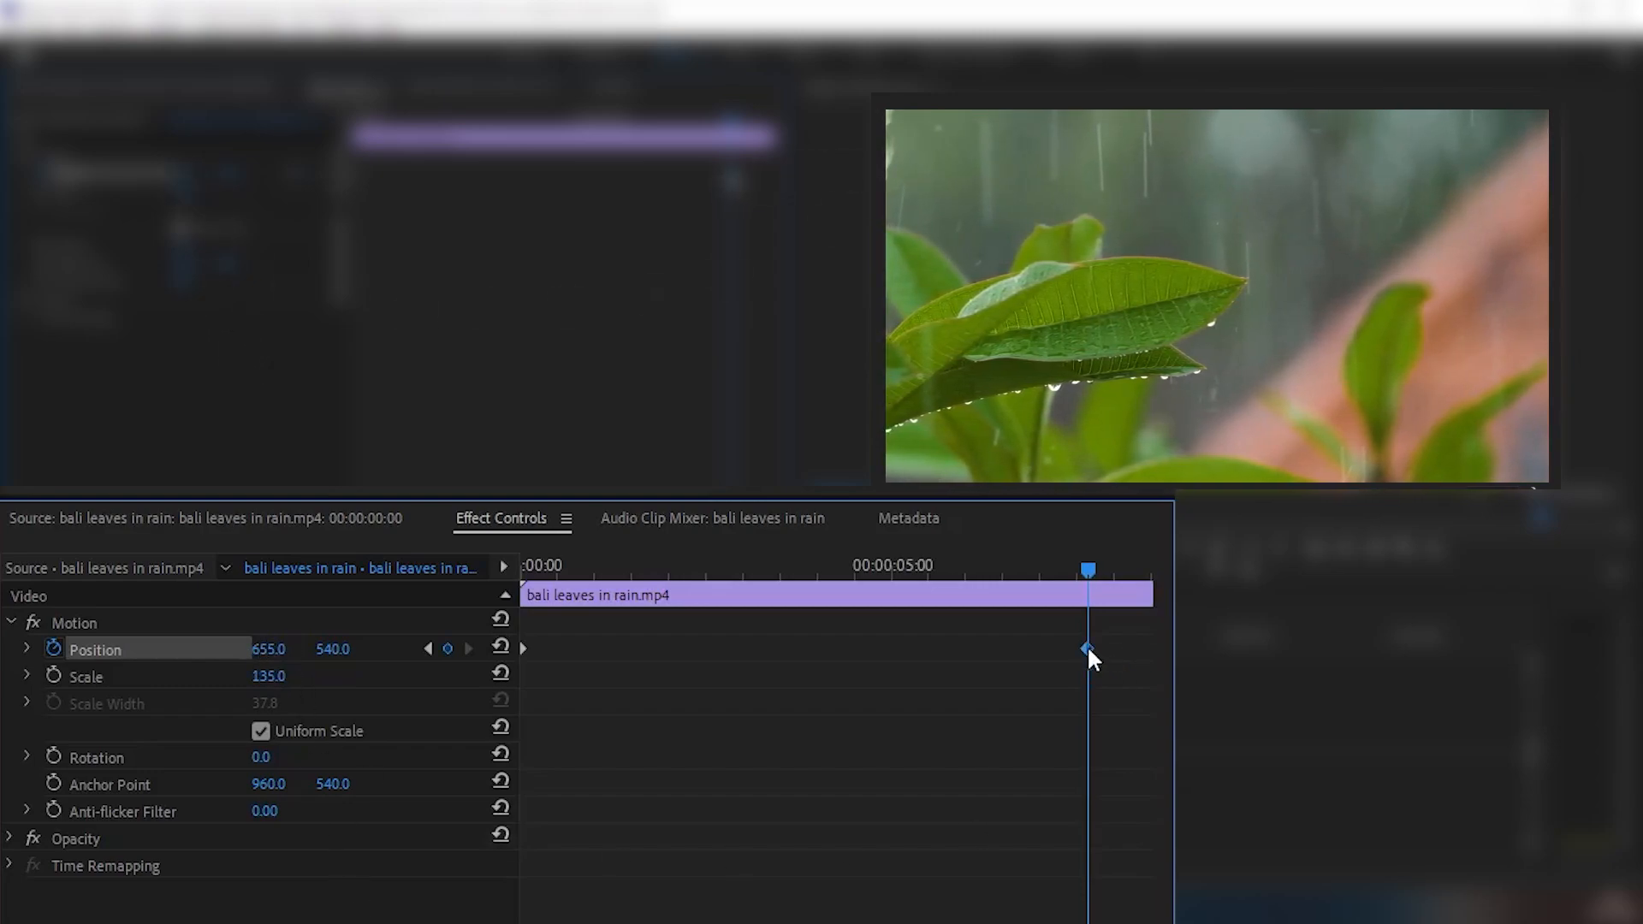
{"action": "left_click_drag", "start_coordinate": [1089, 650], "coordinate": [1125, 651]}
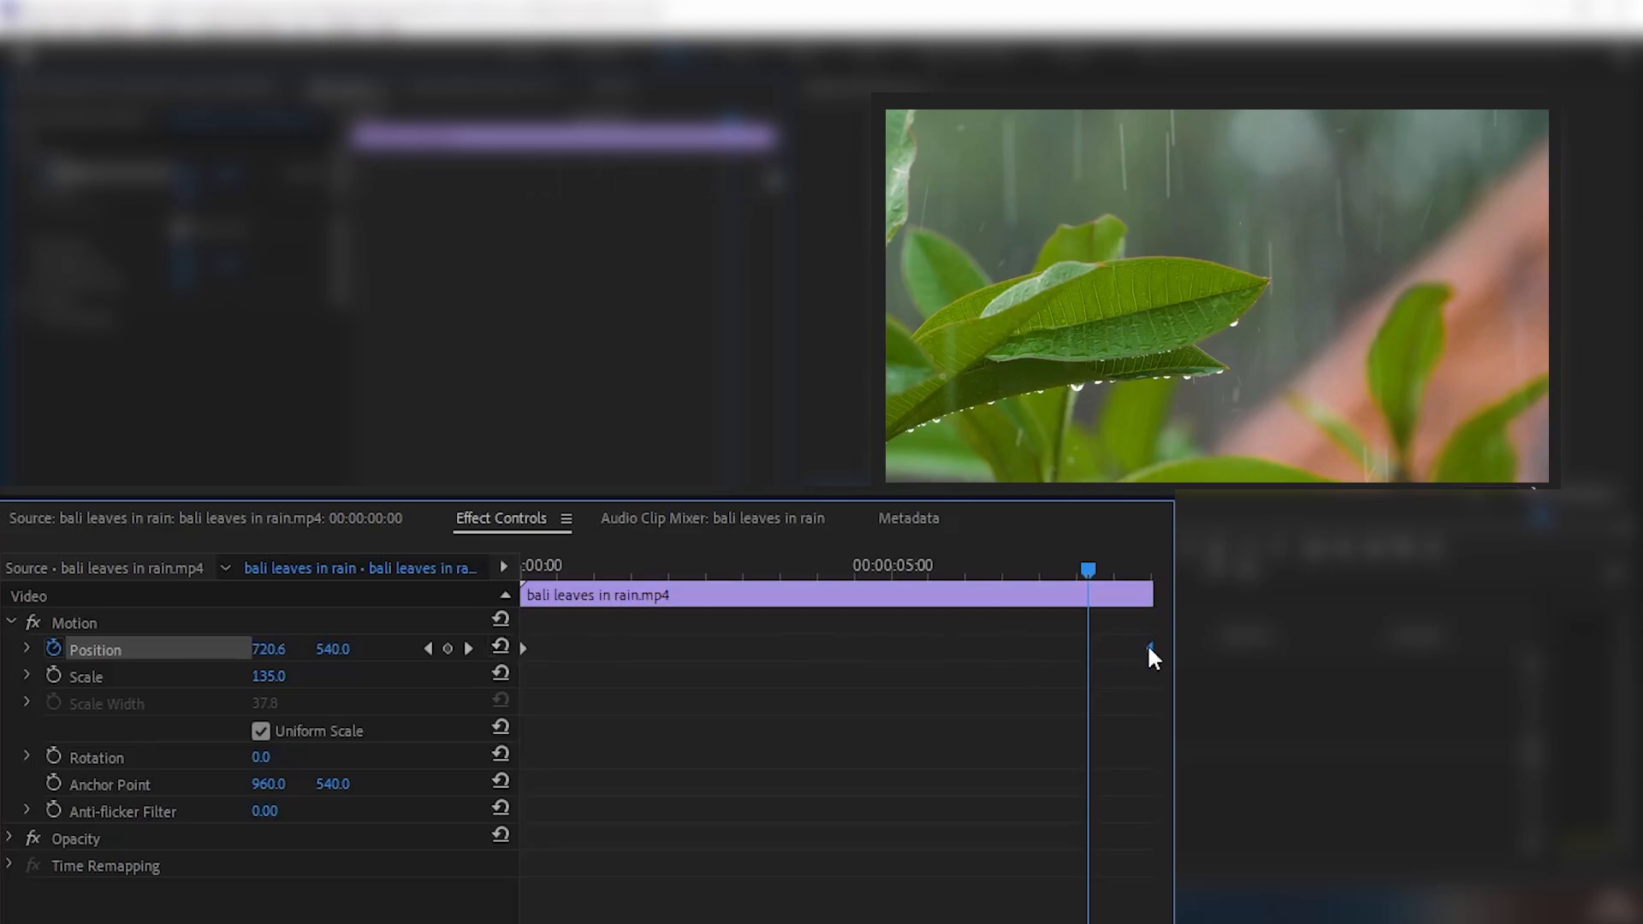
- Return the playhead to the start and play the clip through to review the animated pan
{"action": "left_click_drag", "start_coordinate": [1082, 576], "coordinate": [613, 556]}
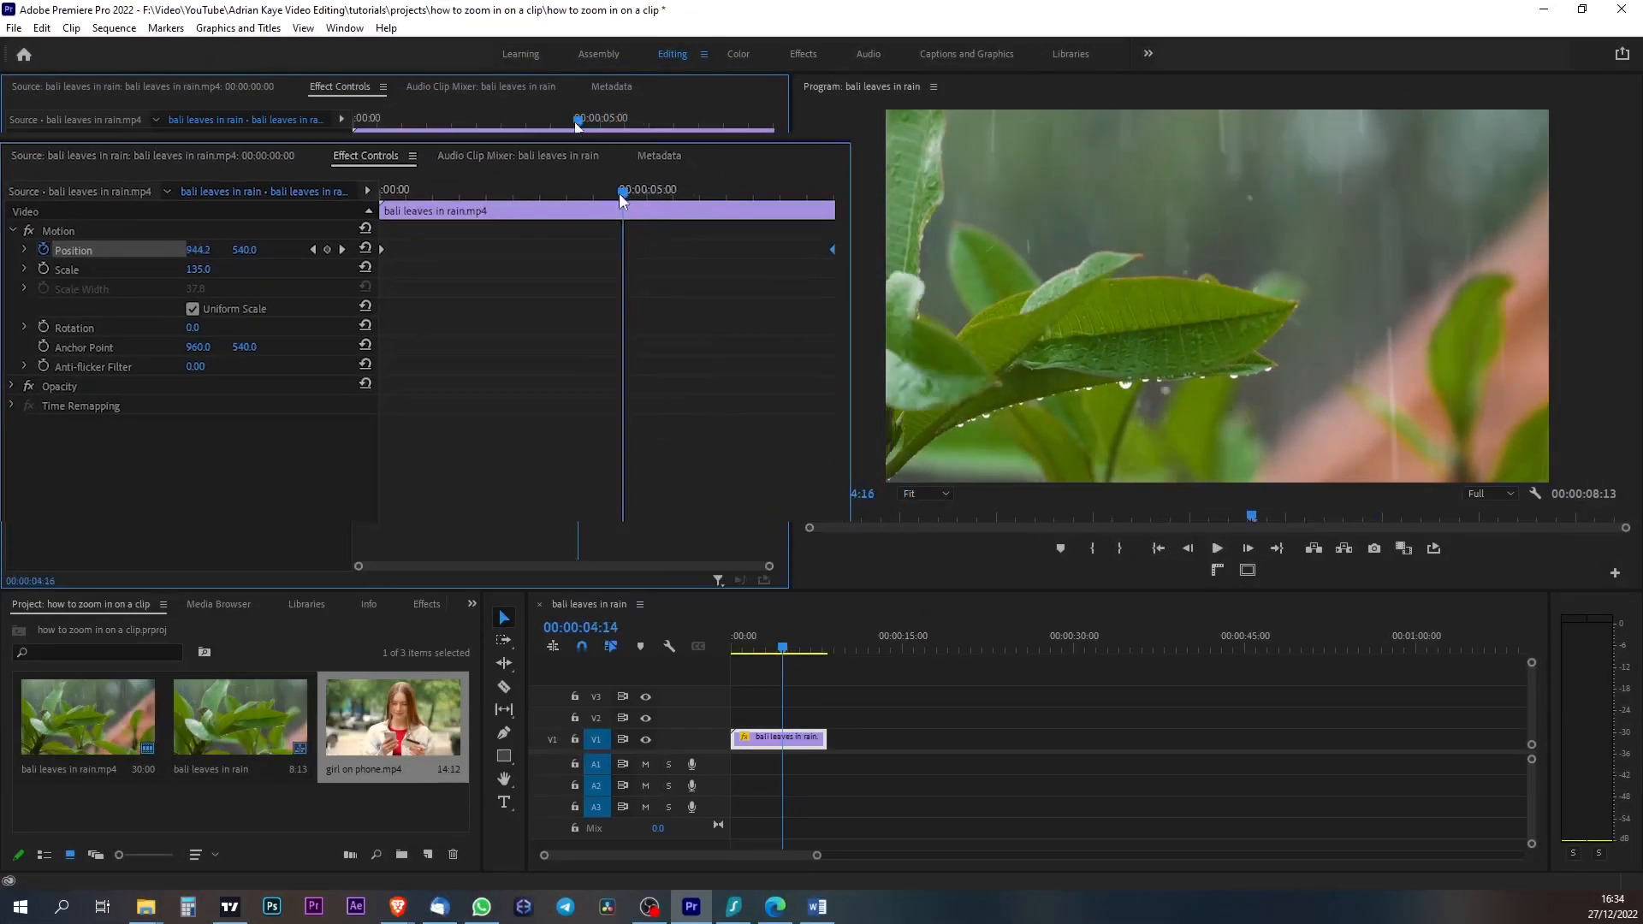
{"action": "left_click_drag", "start_coordinate": [416, 113], "coordinate": [340, 111]}
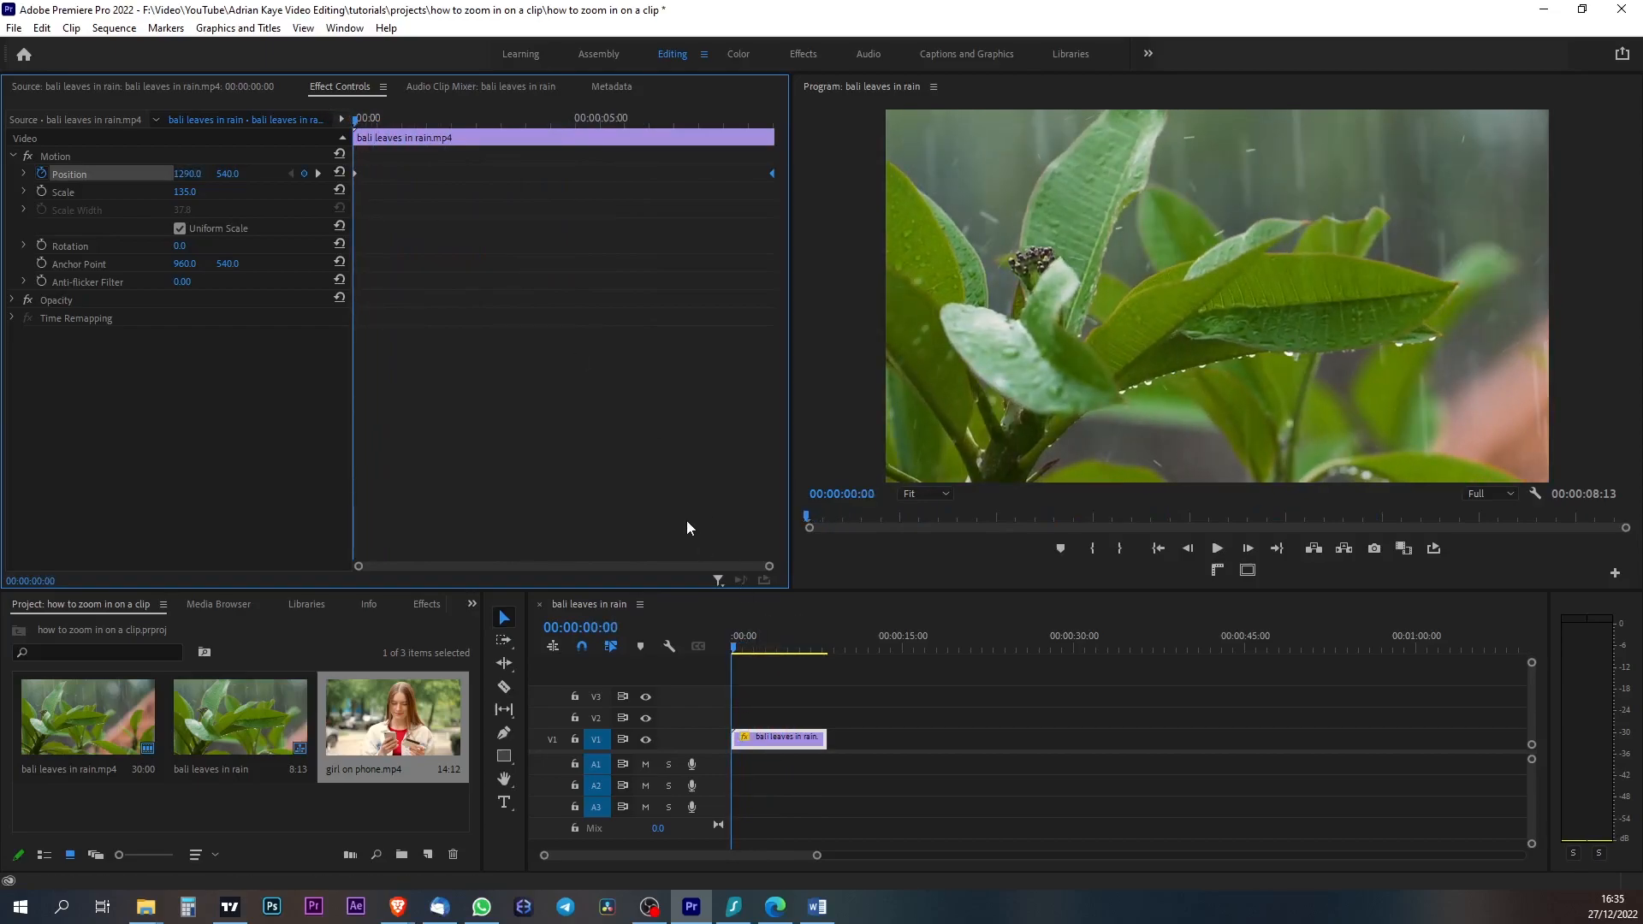
{"action": "key", "text": "space"}
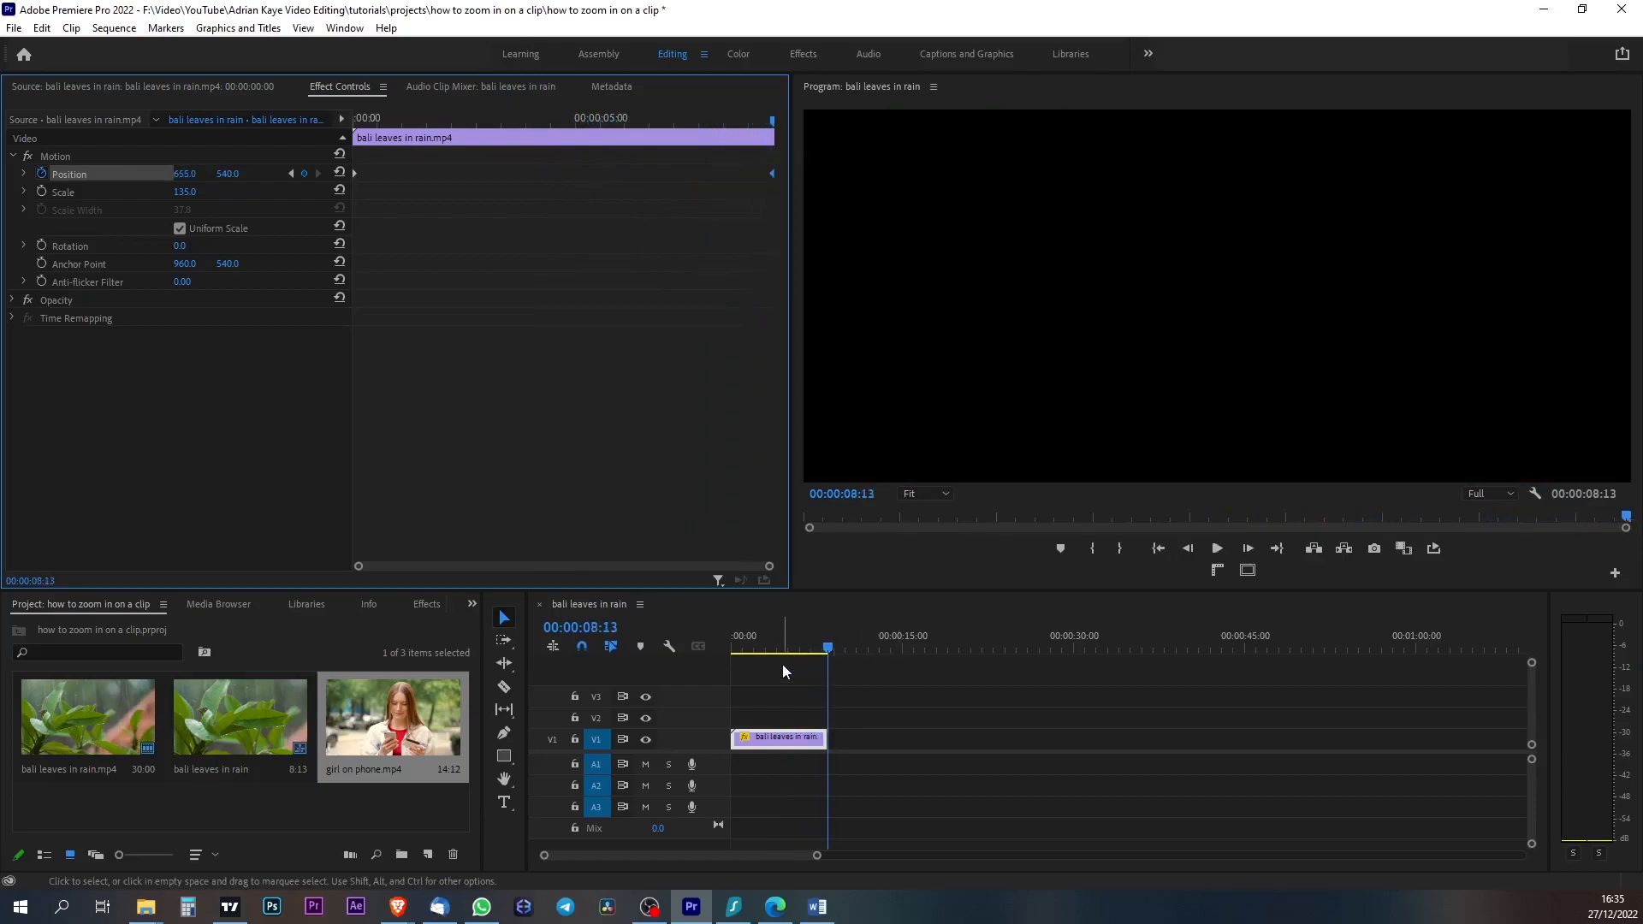
{"action": "left_click", "coordinate": [727, 646]}
{"action": "key", "text": "space"}
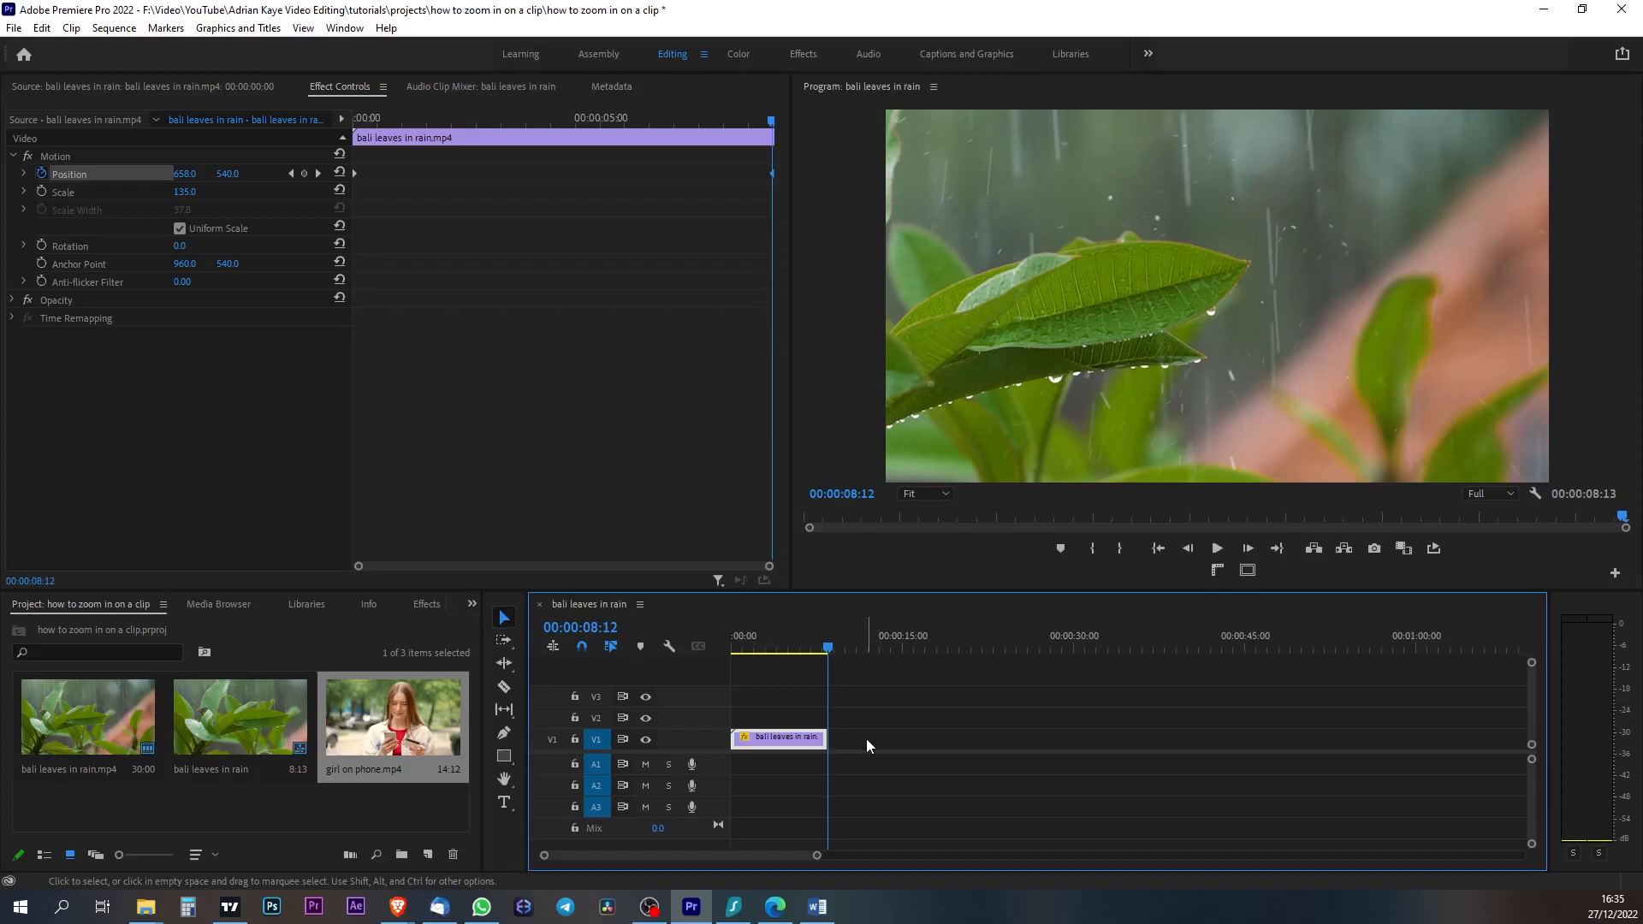
- Delete the bali leaves in rain clip from the sequence and select girl on phone.mp4 in the project
{"action": "key", "text": "Delete"}
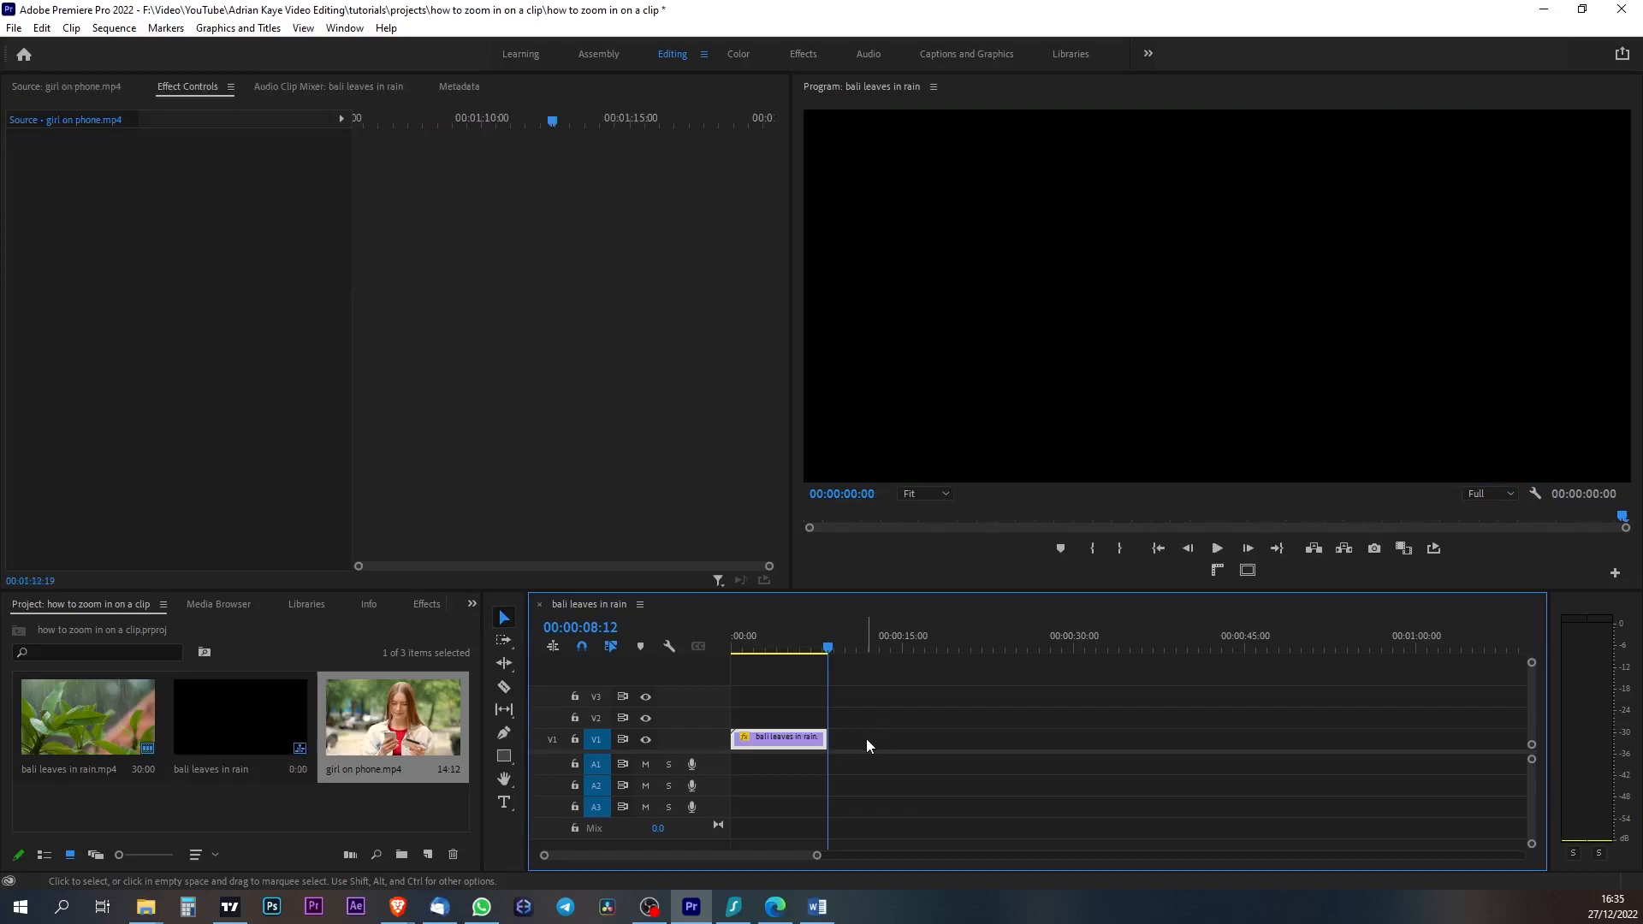
{"action": "left_click", "coordinate": [357, 725]}
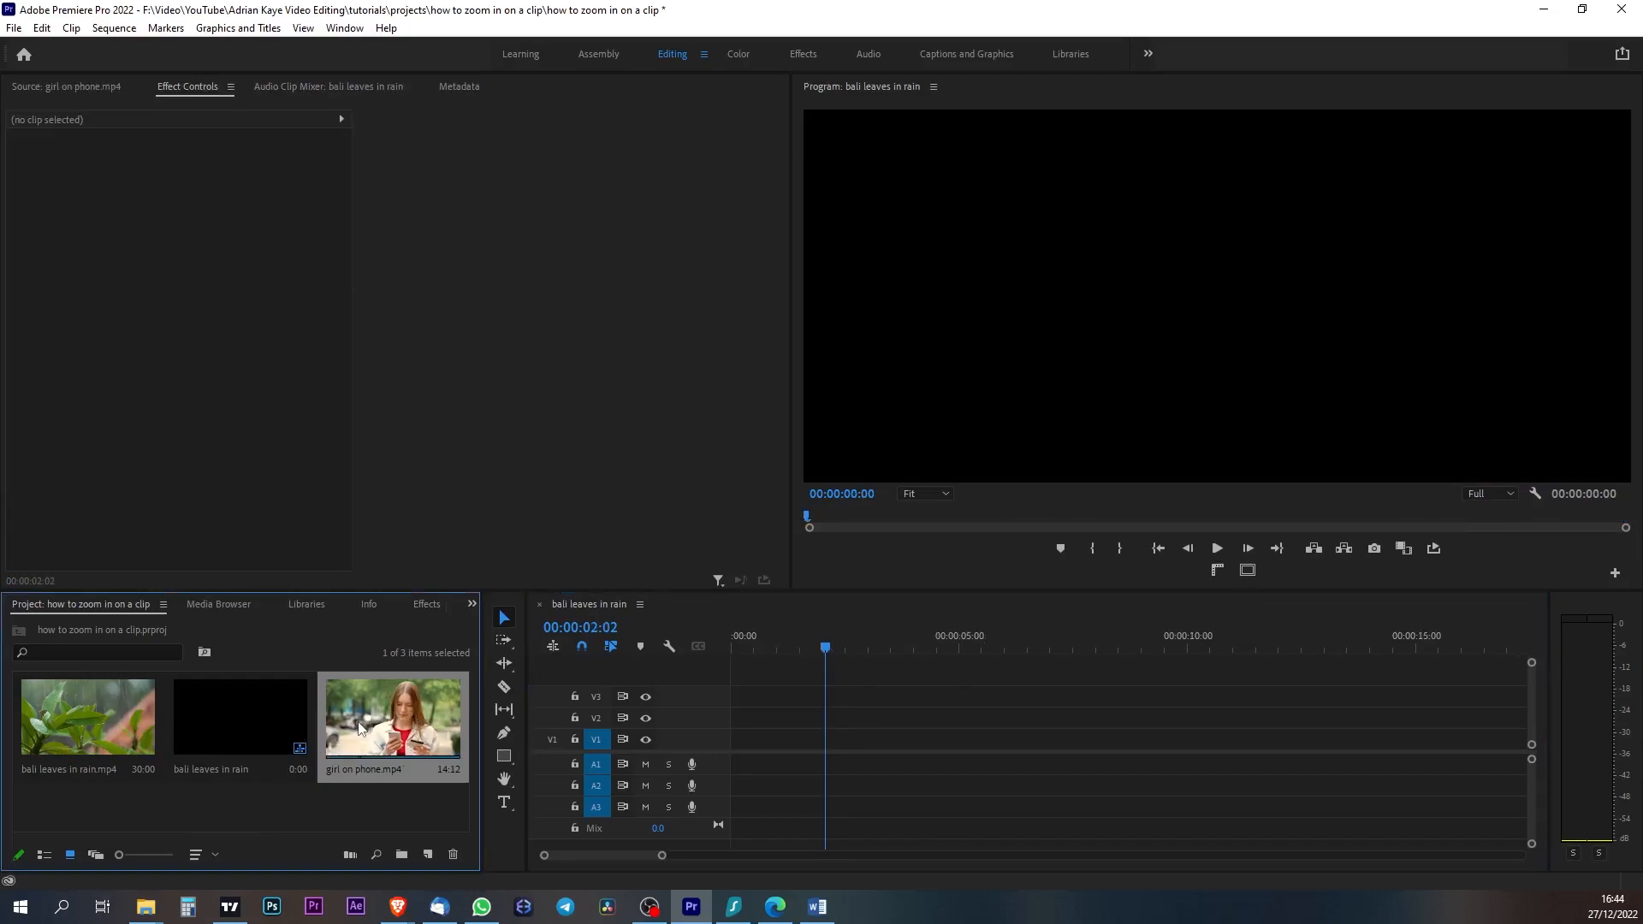
- Place girl on phone.mp4 at the start of video track V1 and trim its end to 00:00:06:13
{"action": "left_click_drag", "start_coordinate": [357, 726], "coordinate": [734, 741]}
{"action": "left_click", "coordinate": [950, 490]}
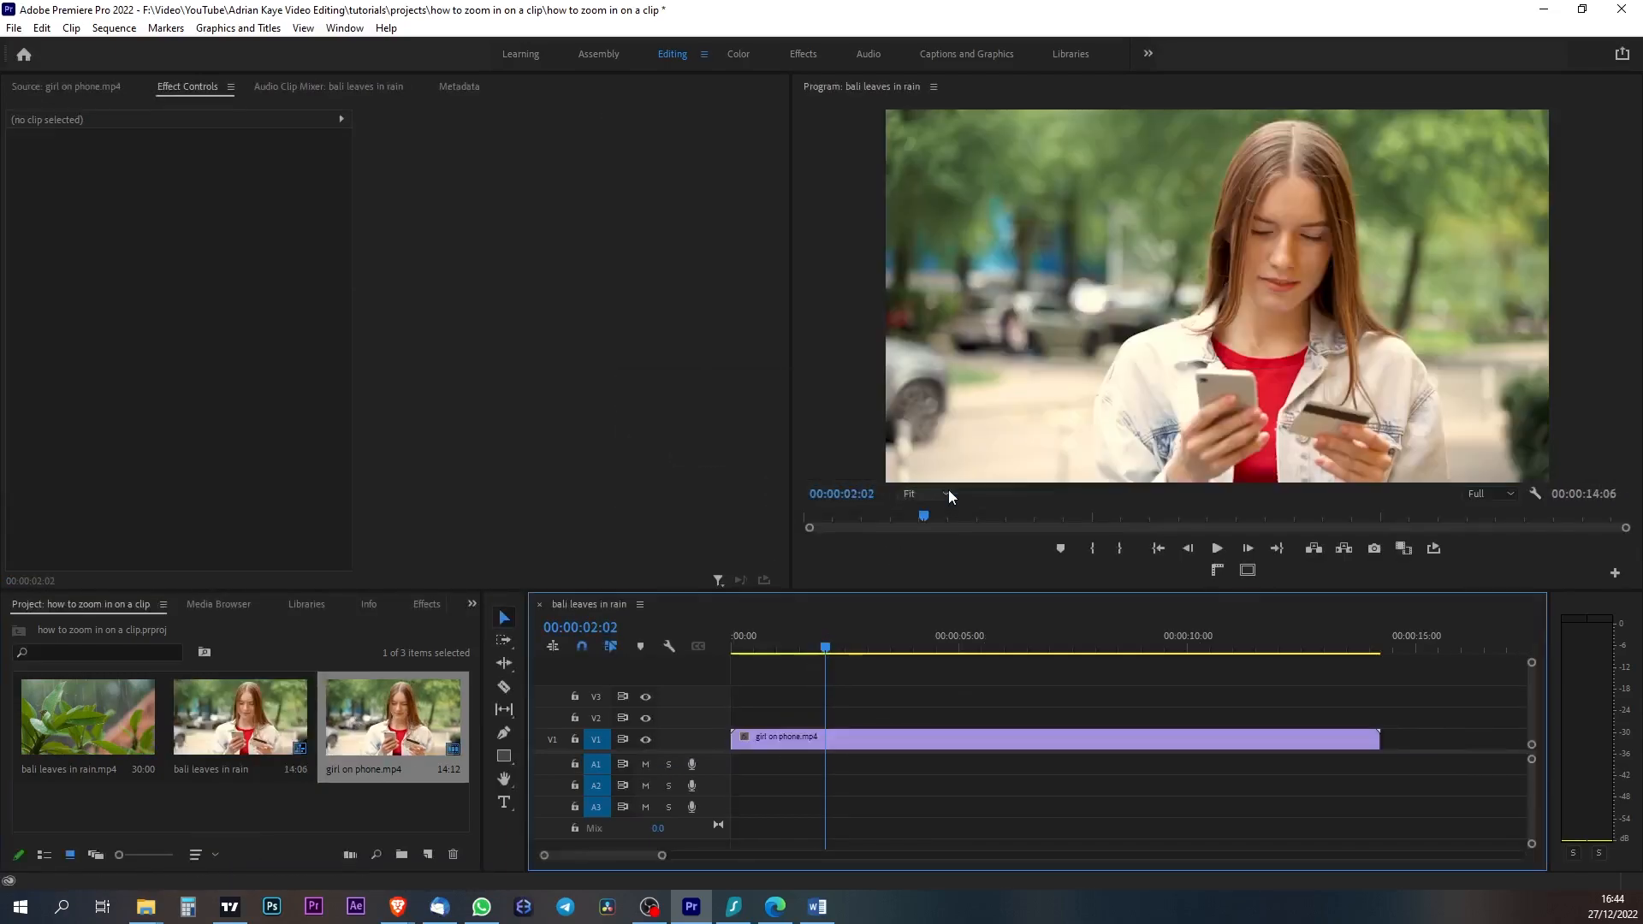
{"action": "left_click", "coordinate": [982, 637]}
{"action": "left_click_drag", "start_coordinate": [984, 634], "coordinate": [1028, 634]}
{"action": "left_click_drag", "start_coordinate": [1376, 737], "coordinate": [1027, 738]}
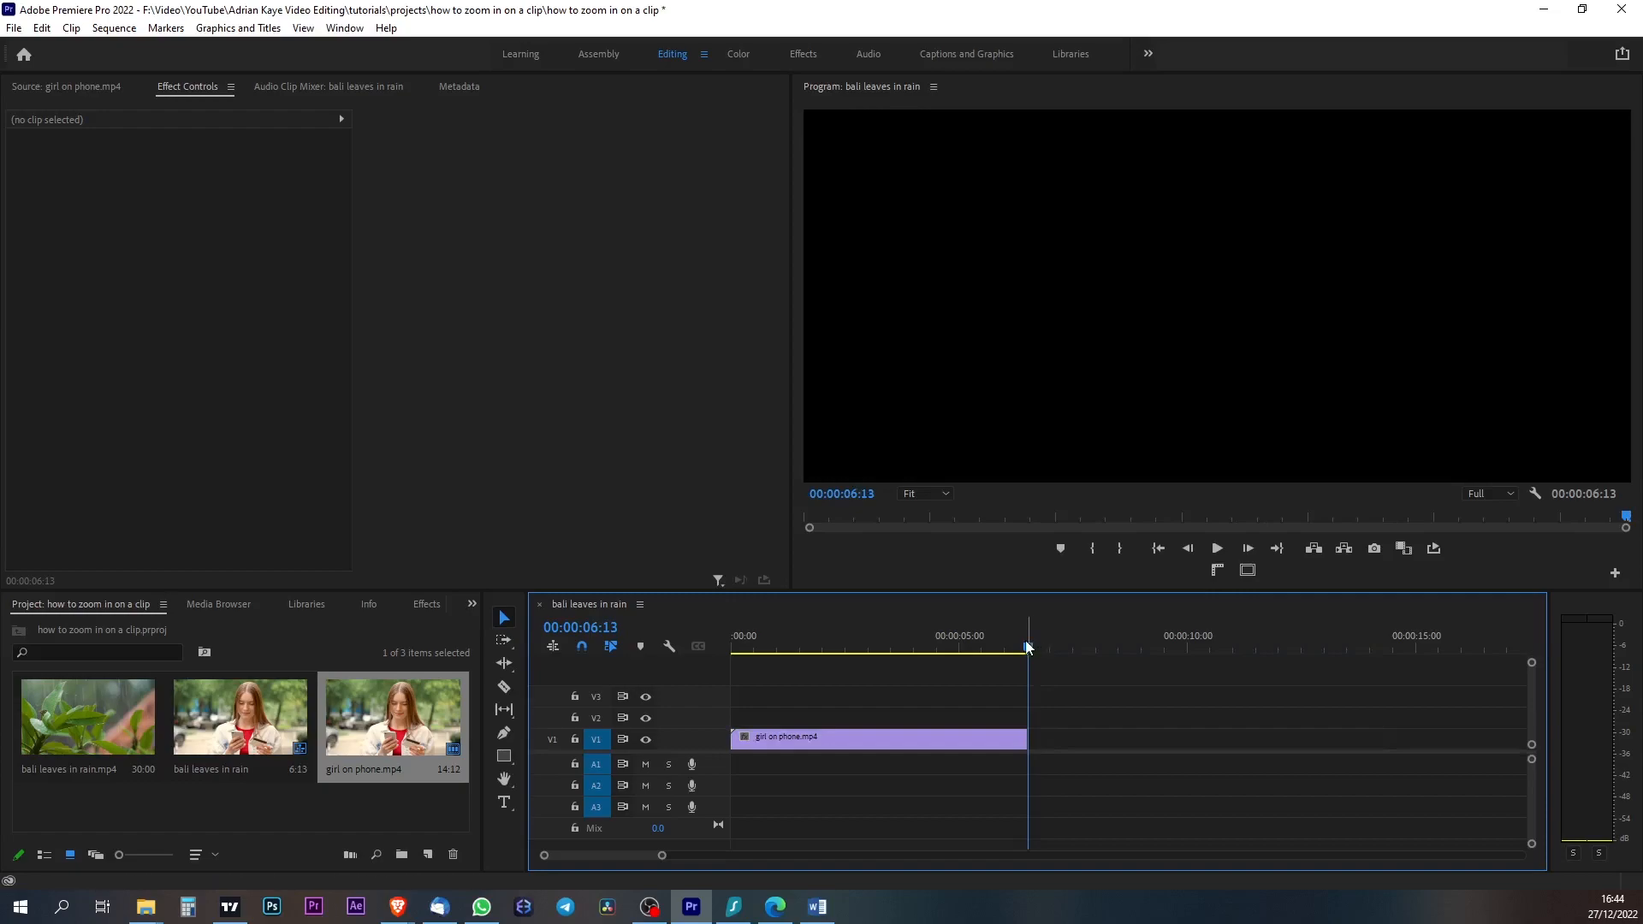
- Enable Position and Scale animation on the girl on phone clip with keyframes at its very start
{"action": "left_click", "coordinate": [870, 737]}
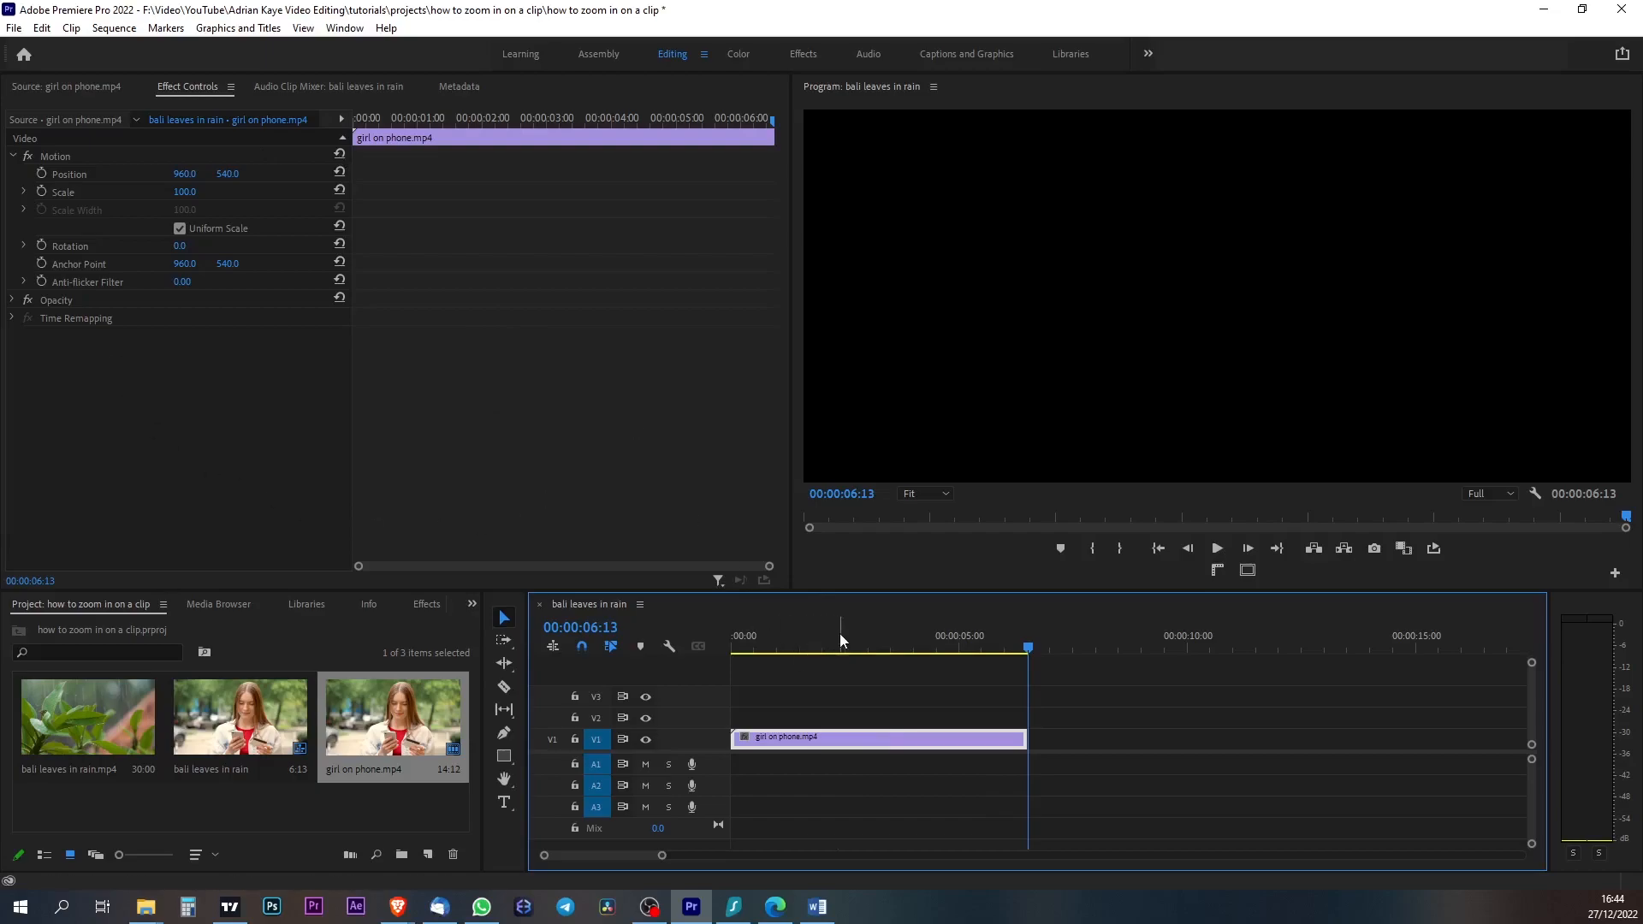
{"action": "left_click", "coordinate": [796, 635]}
{"action": "left_click_drag", "start_coordinate": [620, 382], "coordinate": [485, 383]}
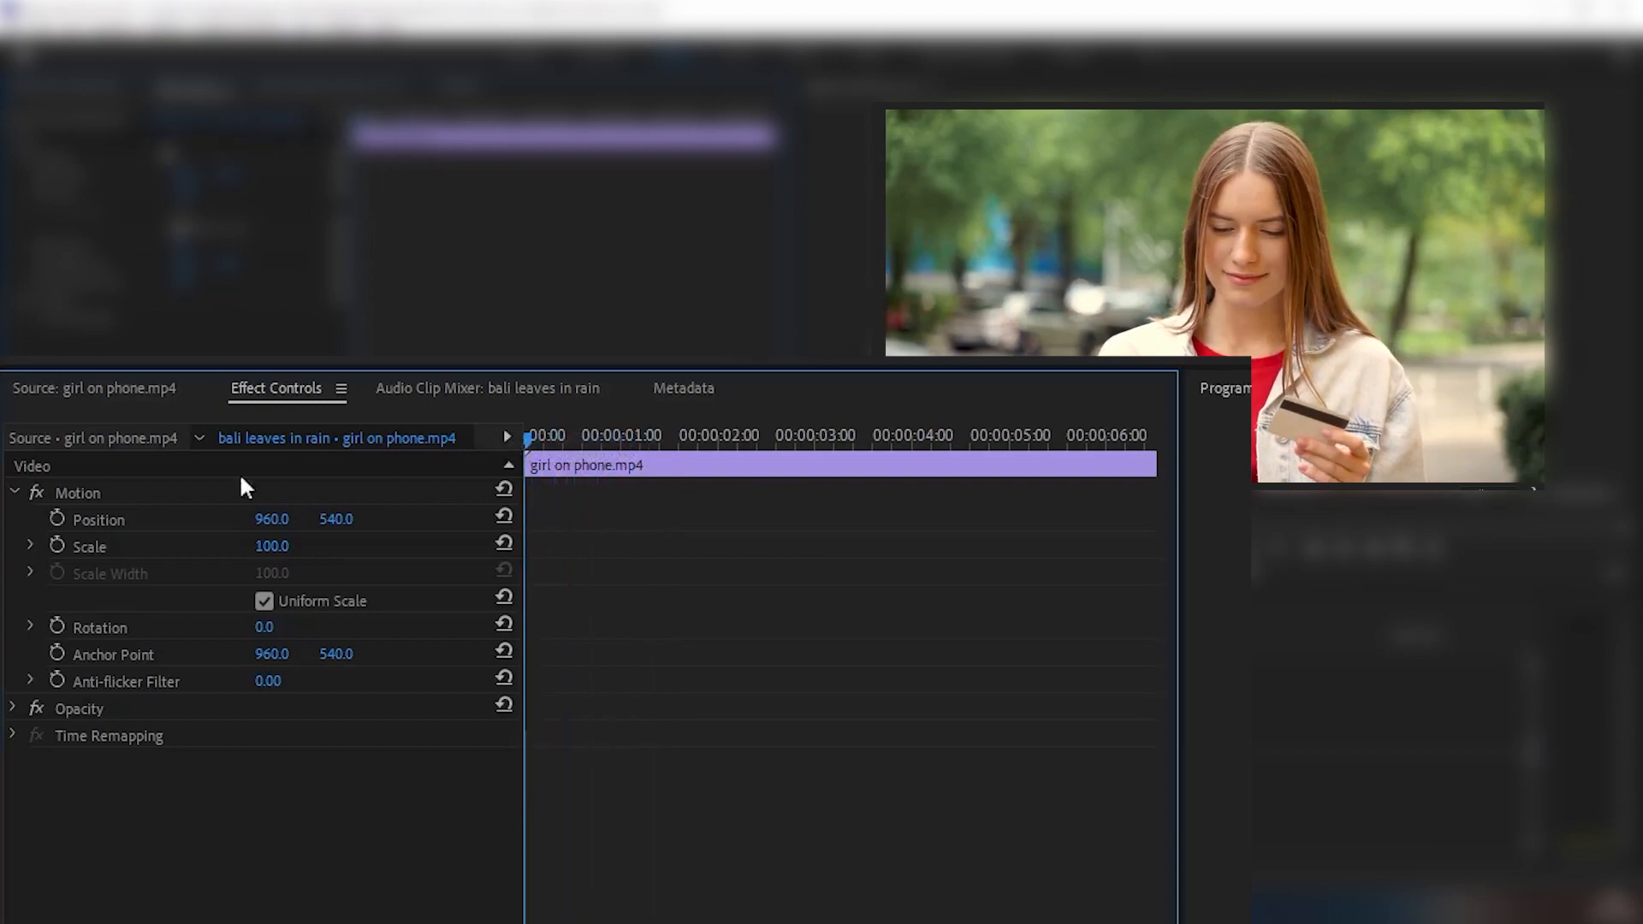
{"action": "left_click", "coordinate": [56, 519]}
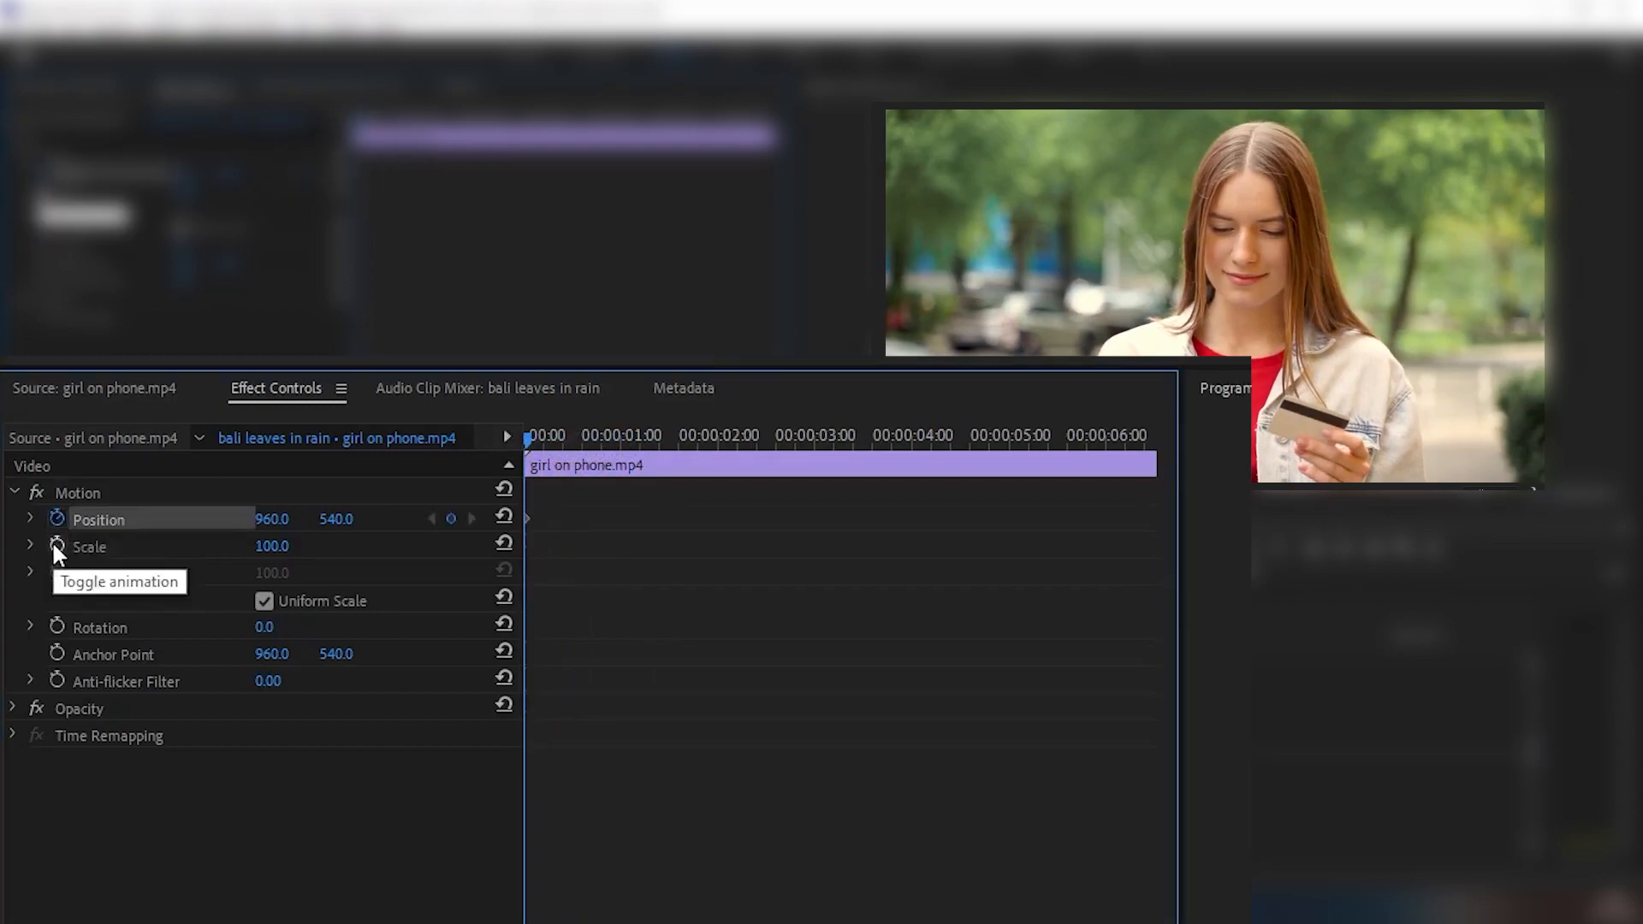
{"action": "left_click", "coordinate": [56, 546]}
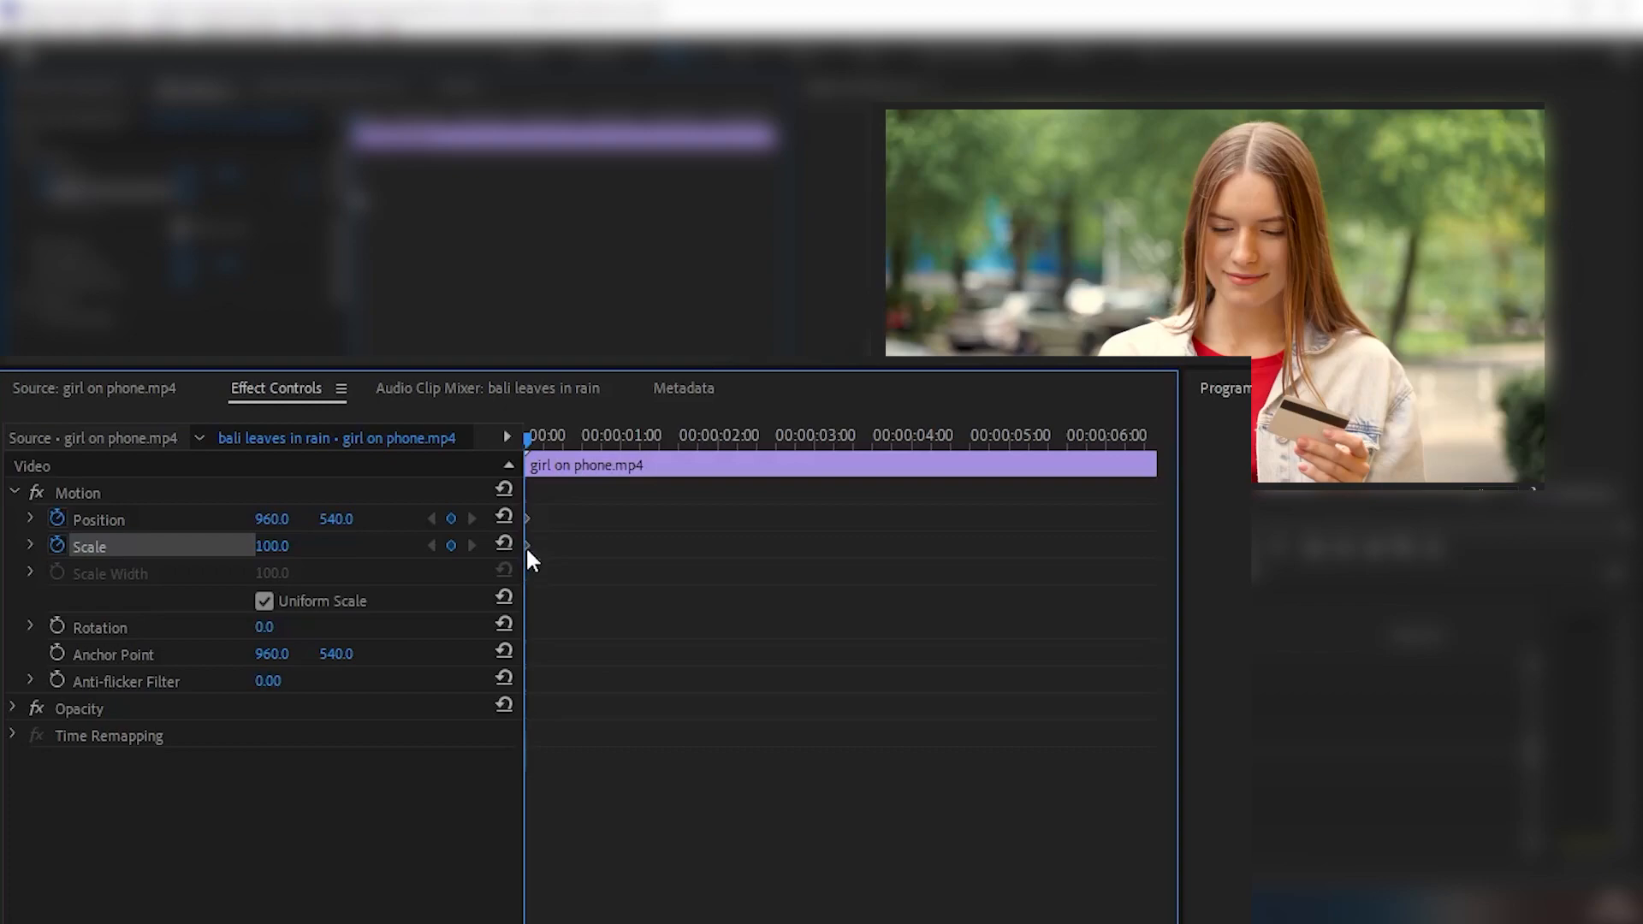
- Add keyframes about 3.3 seconds in with Scale 155 and Position 750, 791, and play the zoom from the start
{"action": "left_click_drag", "start_coordinate": [553, 435], "coordinate": [849, 435]}
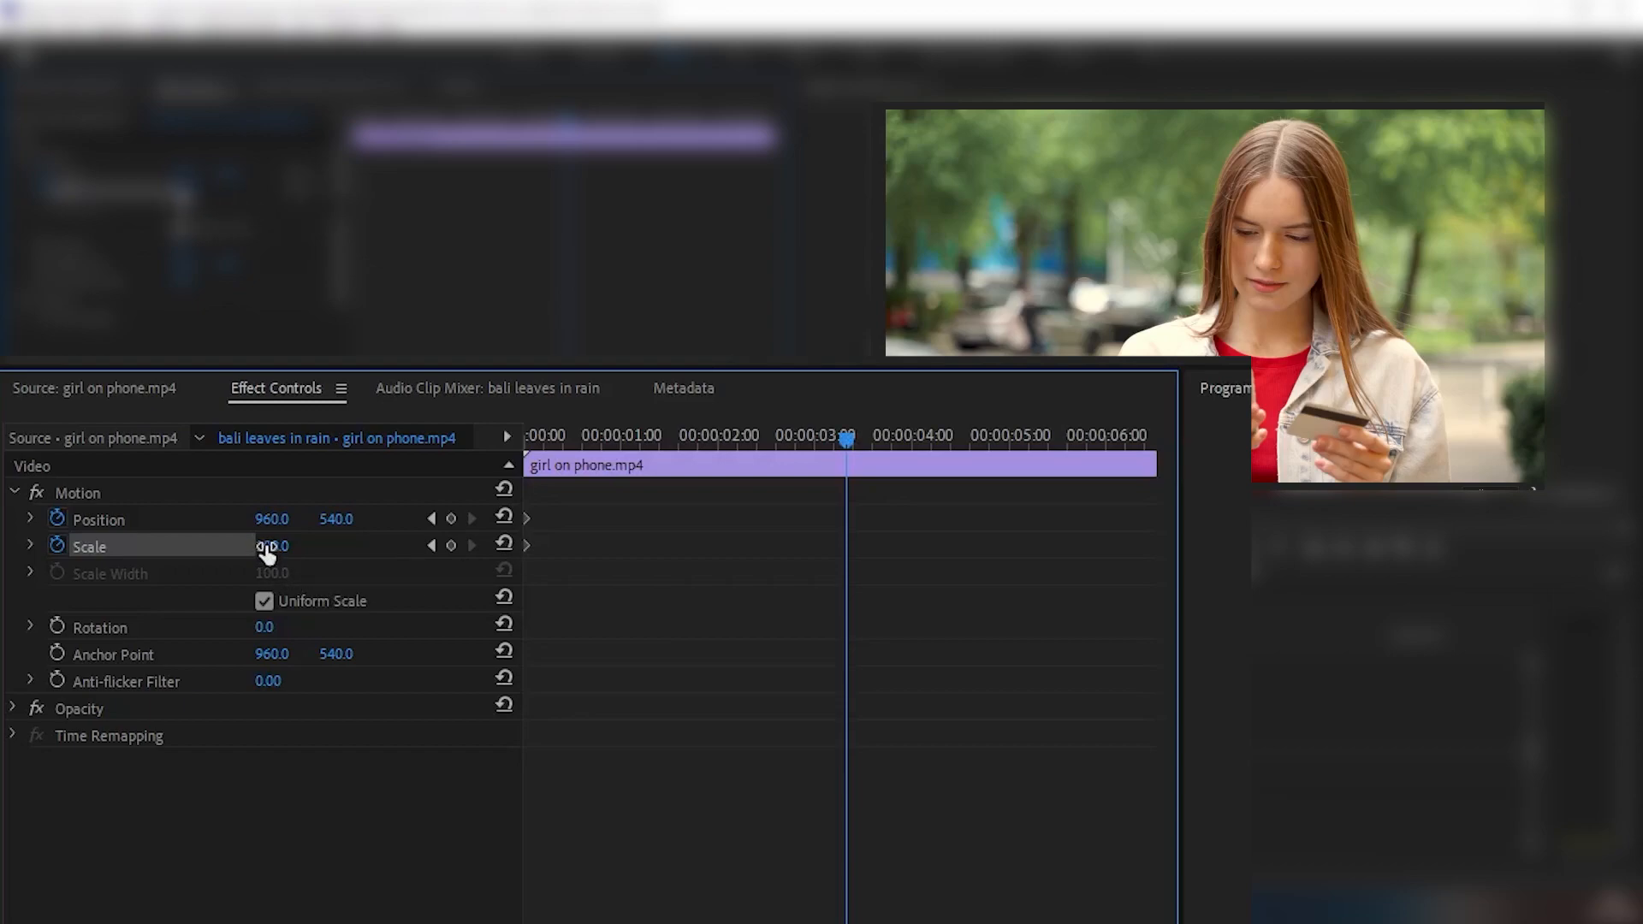
{"action": "left_click_drag", "start_coordinate": [272, 546], "coordinate": [319, 546]}
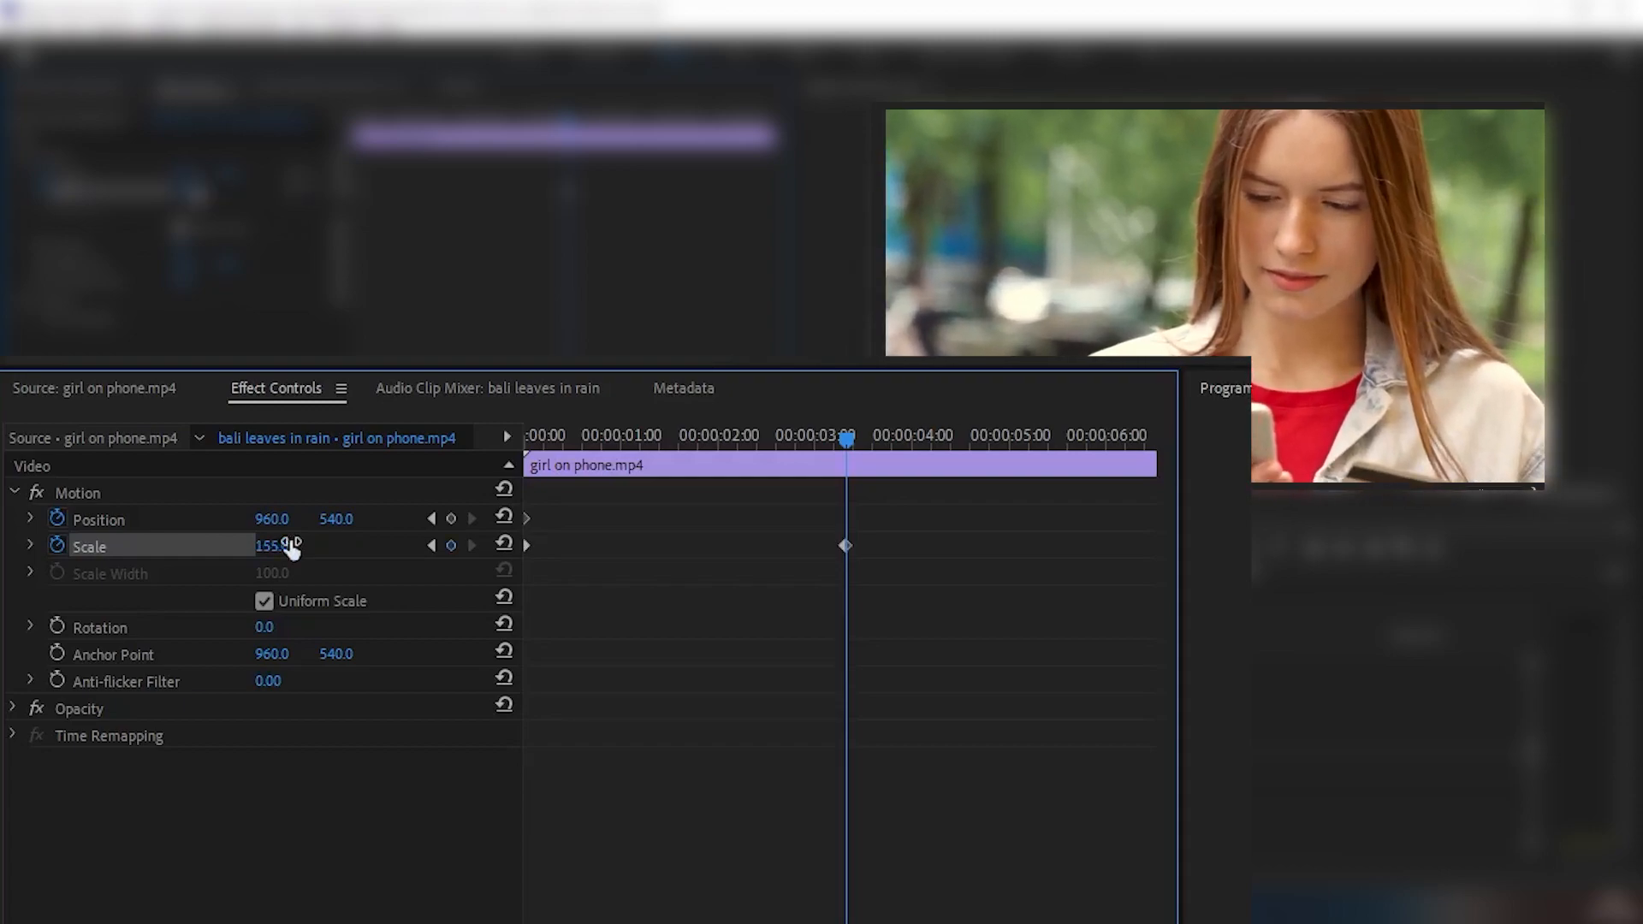
{"action": "left_click_drag", "start_coordinate": [273, 519], "coordinate": [92, 520]}
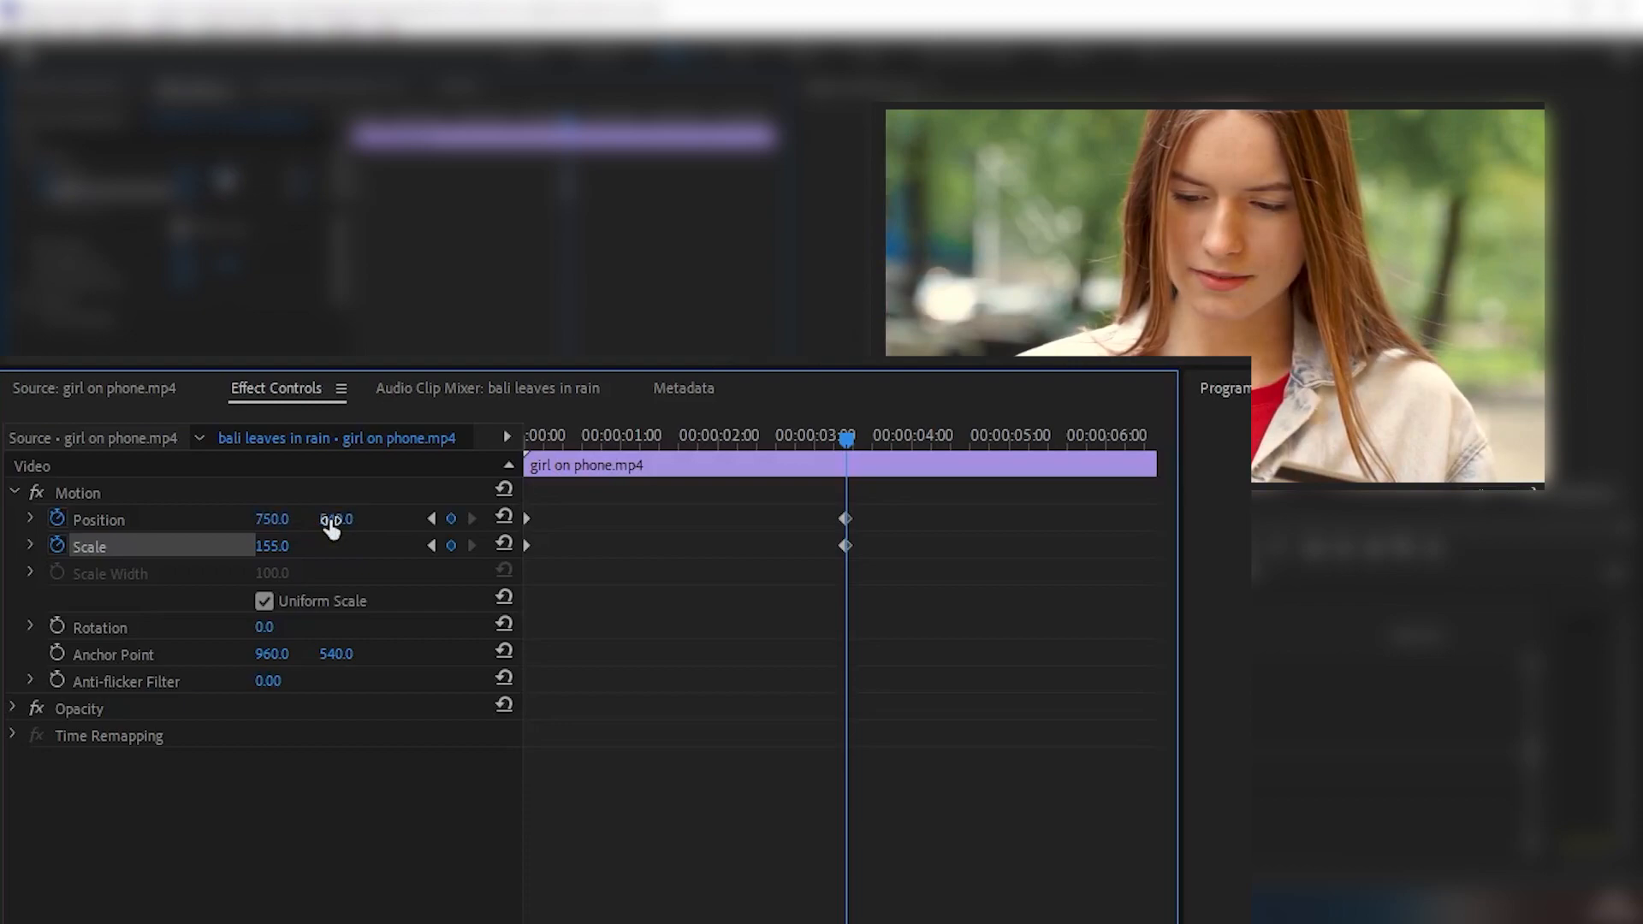
{"action": "left_click_drag", "start_coordinate": [330, 519], "coordinate": [545, 520]}
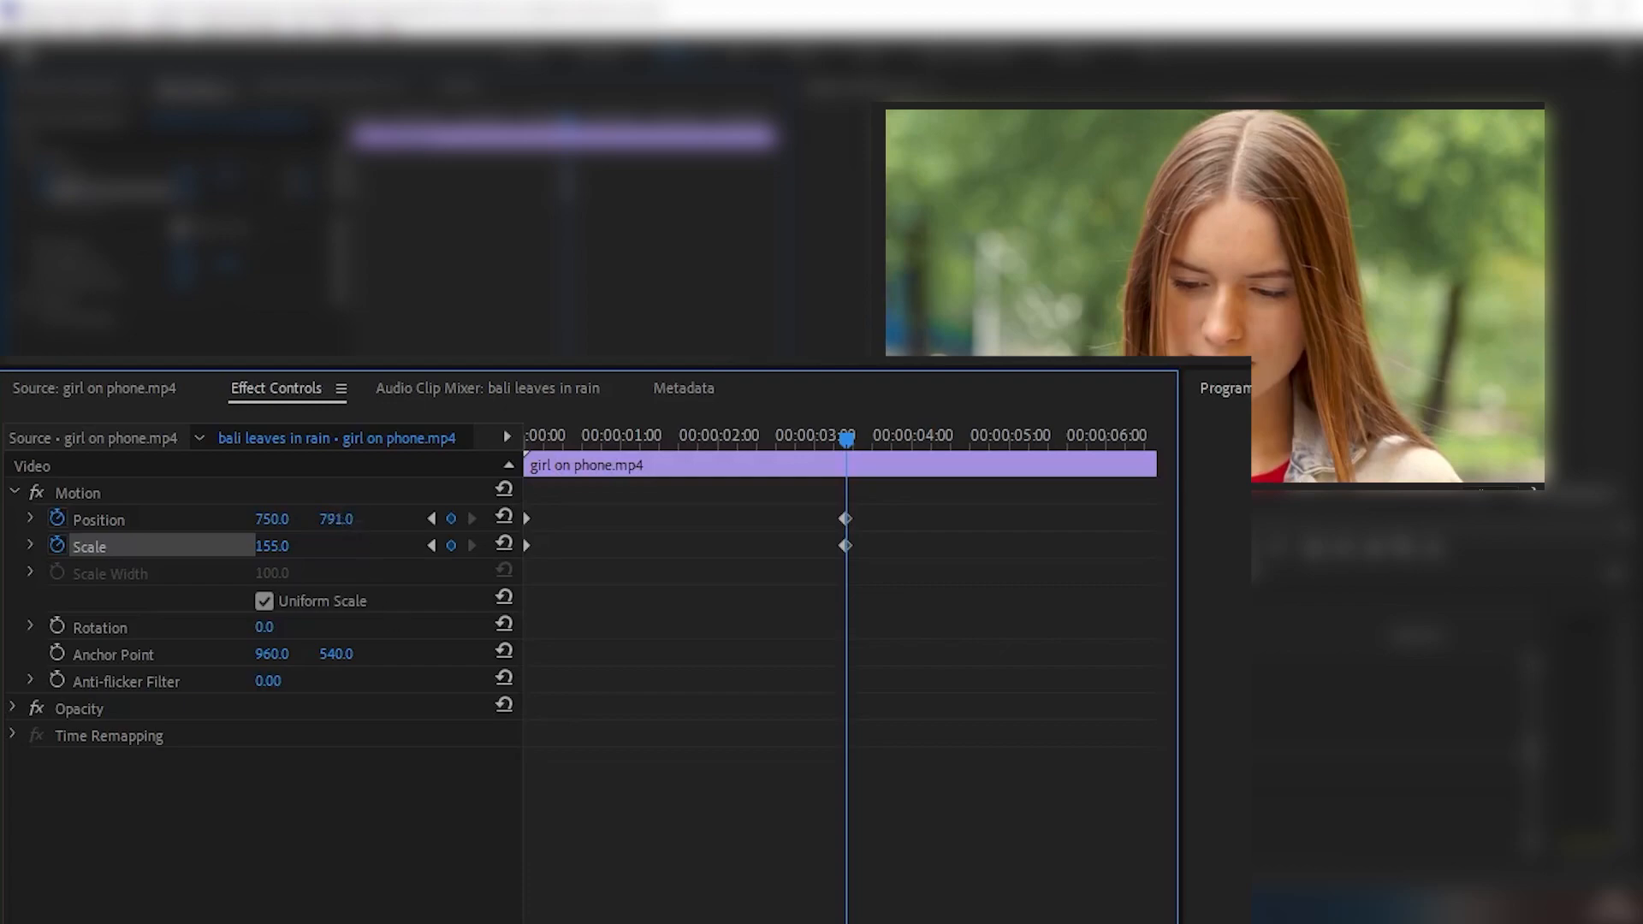
{"action": "key", "text": "Home"}
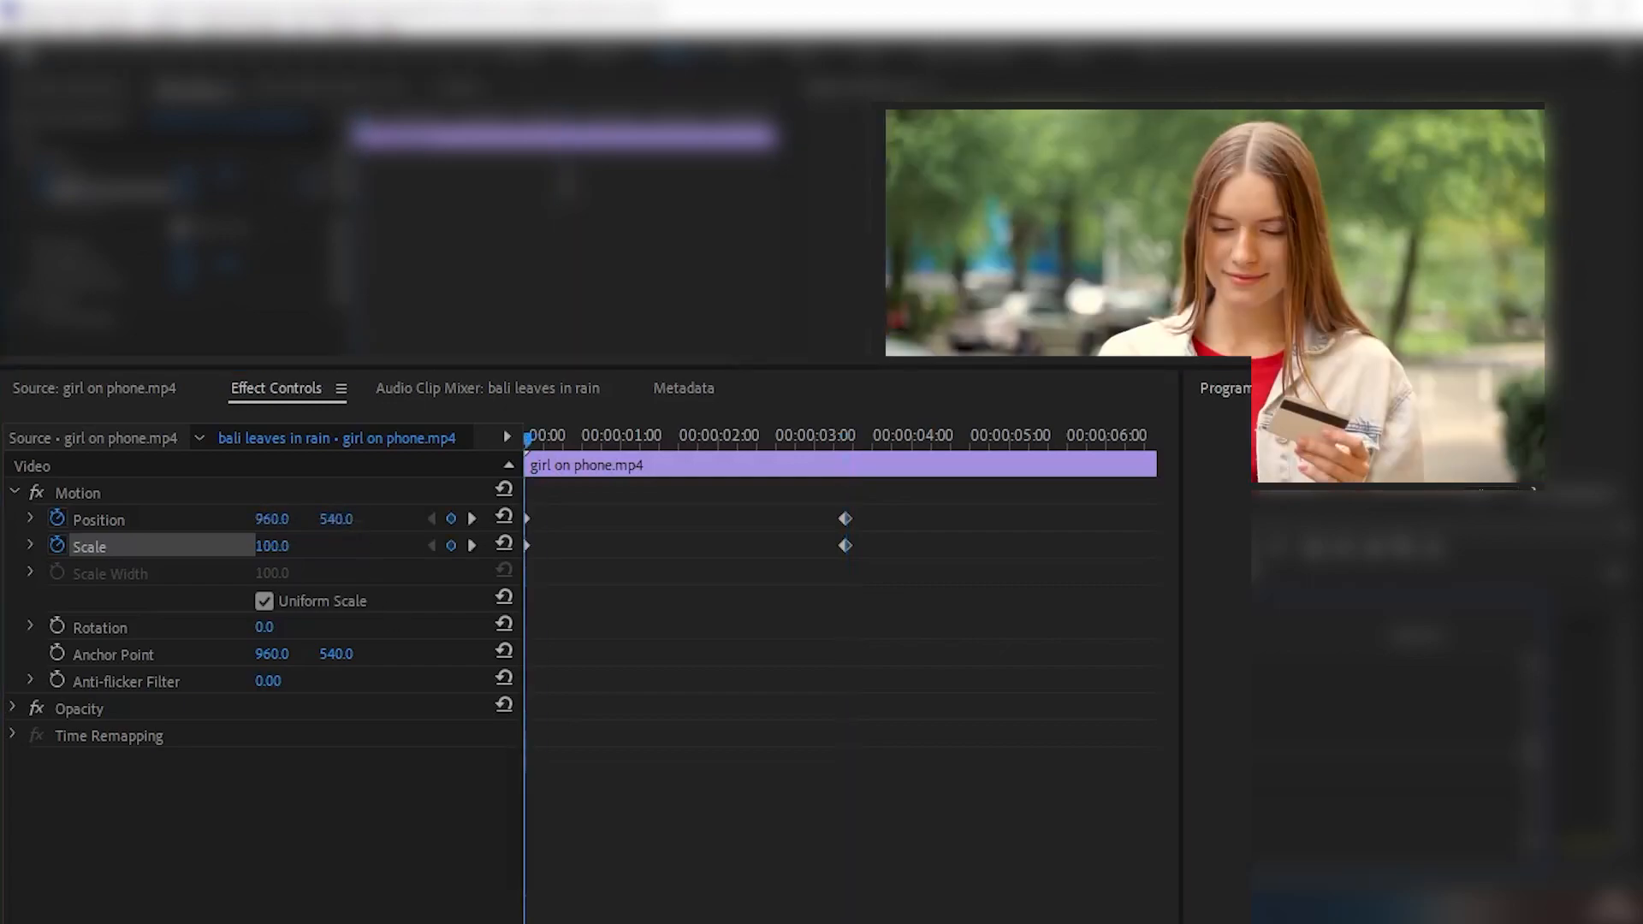
{"action": "key", "text": "space"}
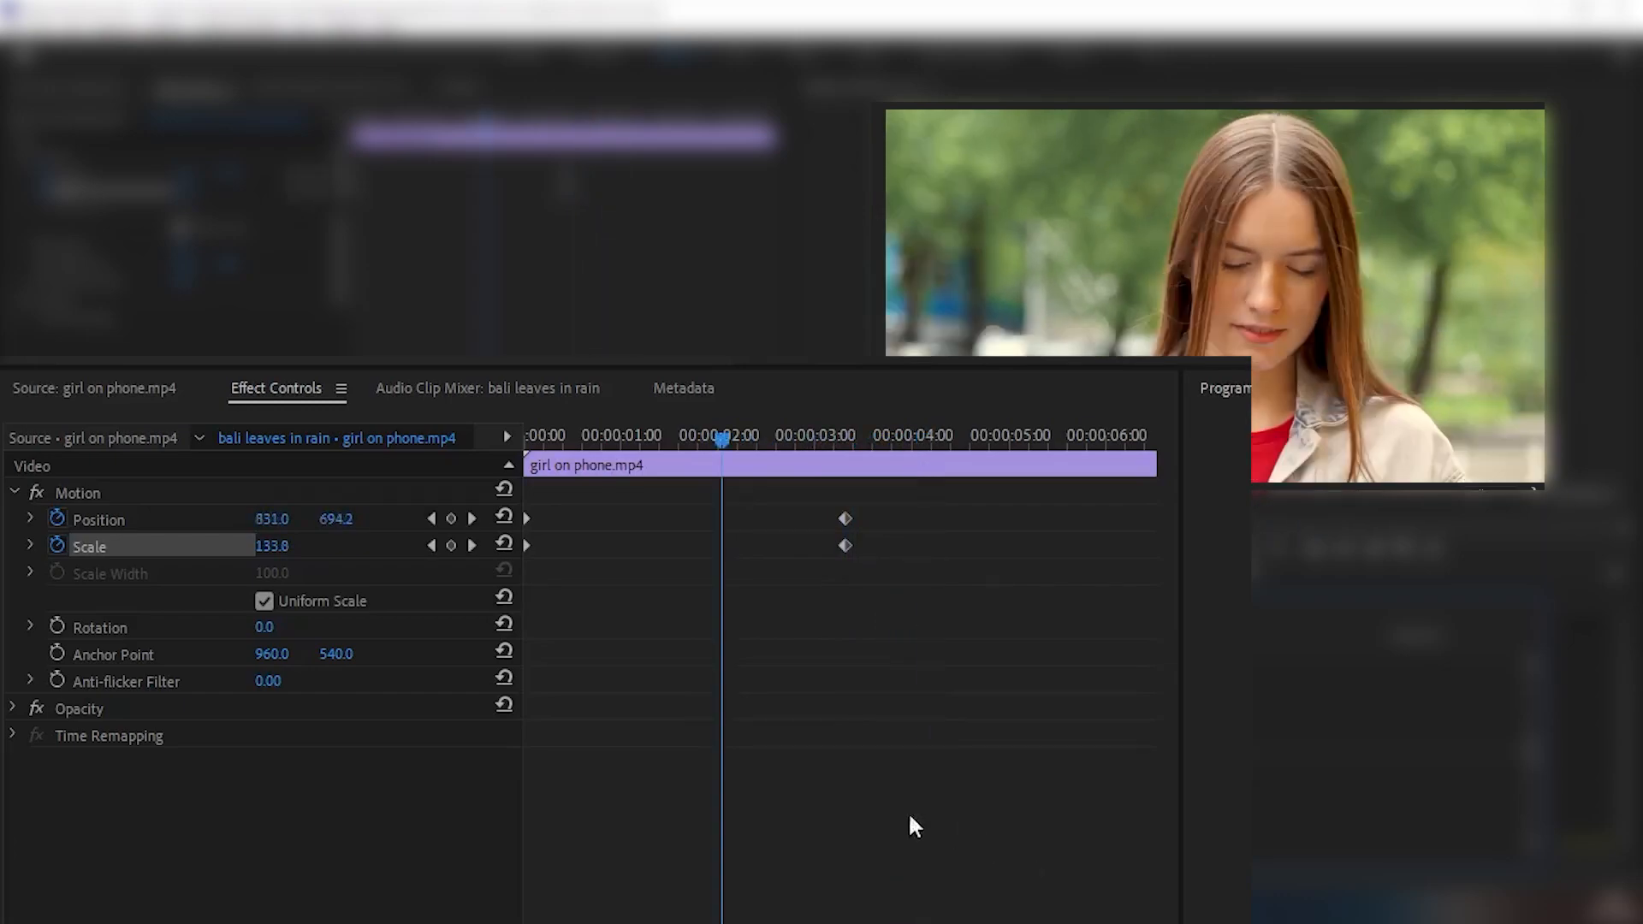
- Expand the Position and Scale graphs and apply Ease In temporal interpolation to the second keyframe of both properties
{"action": "left_click", "coordinate": [29, 518]}
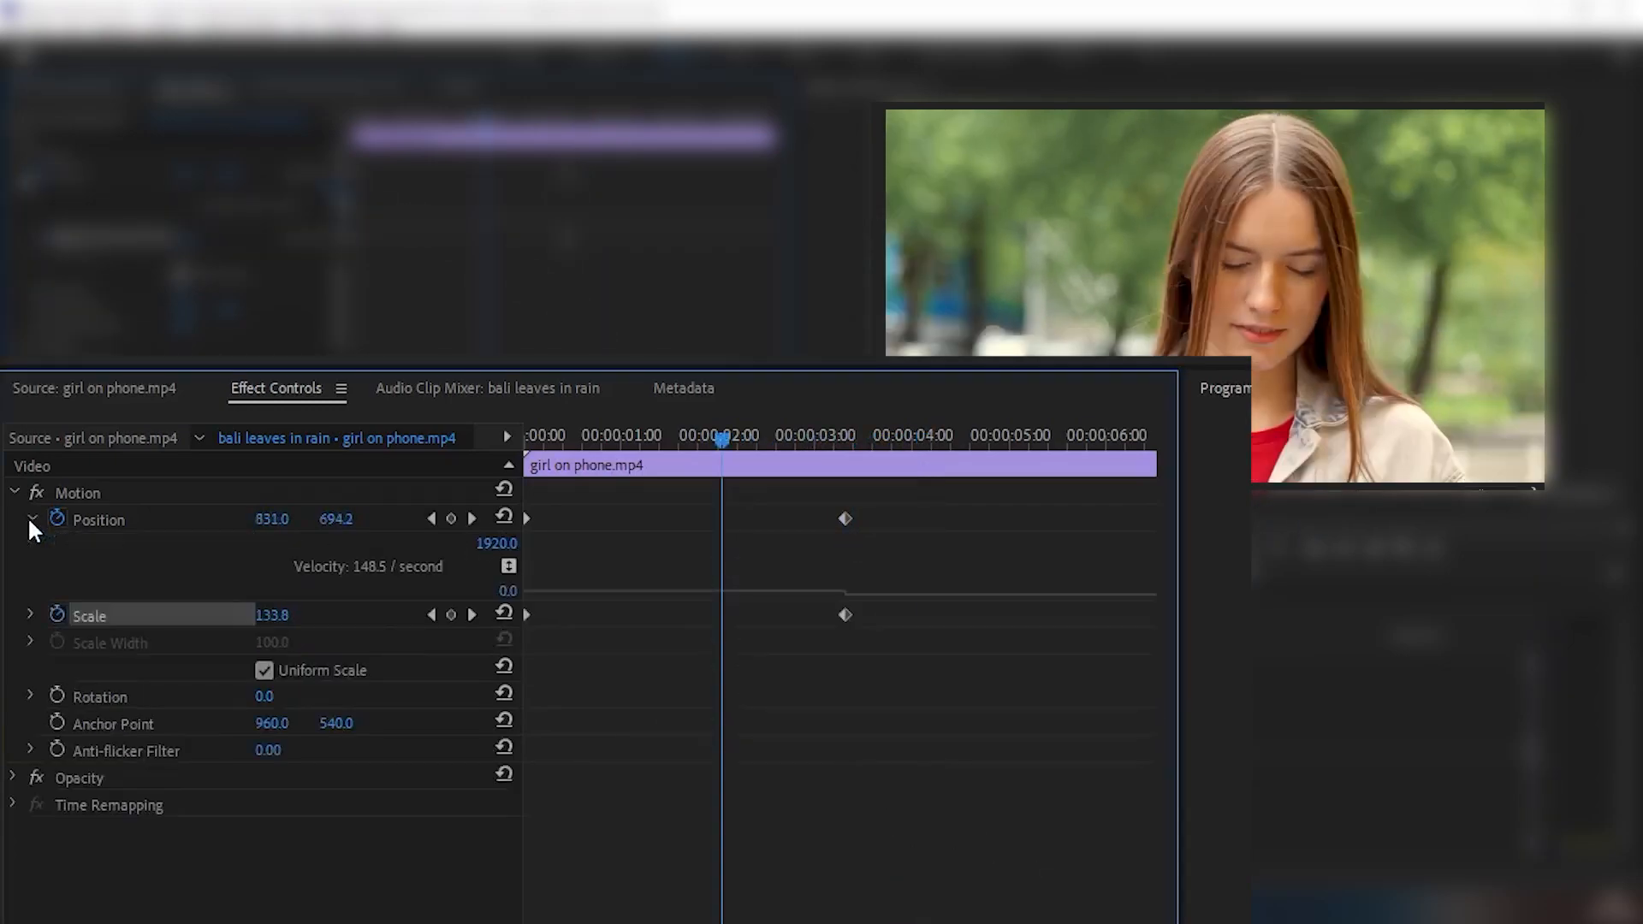
{"action": "left_click", "coordinate": [29, 614]}
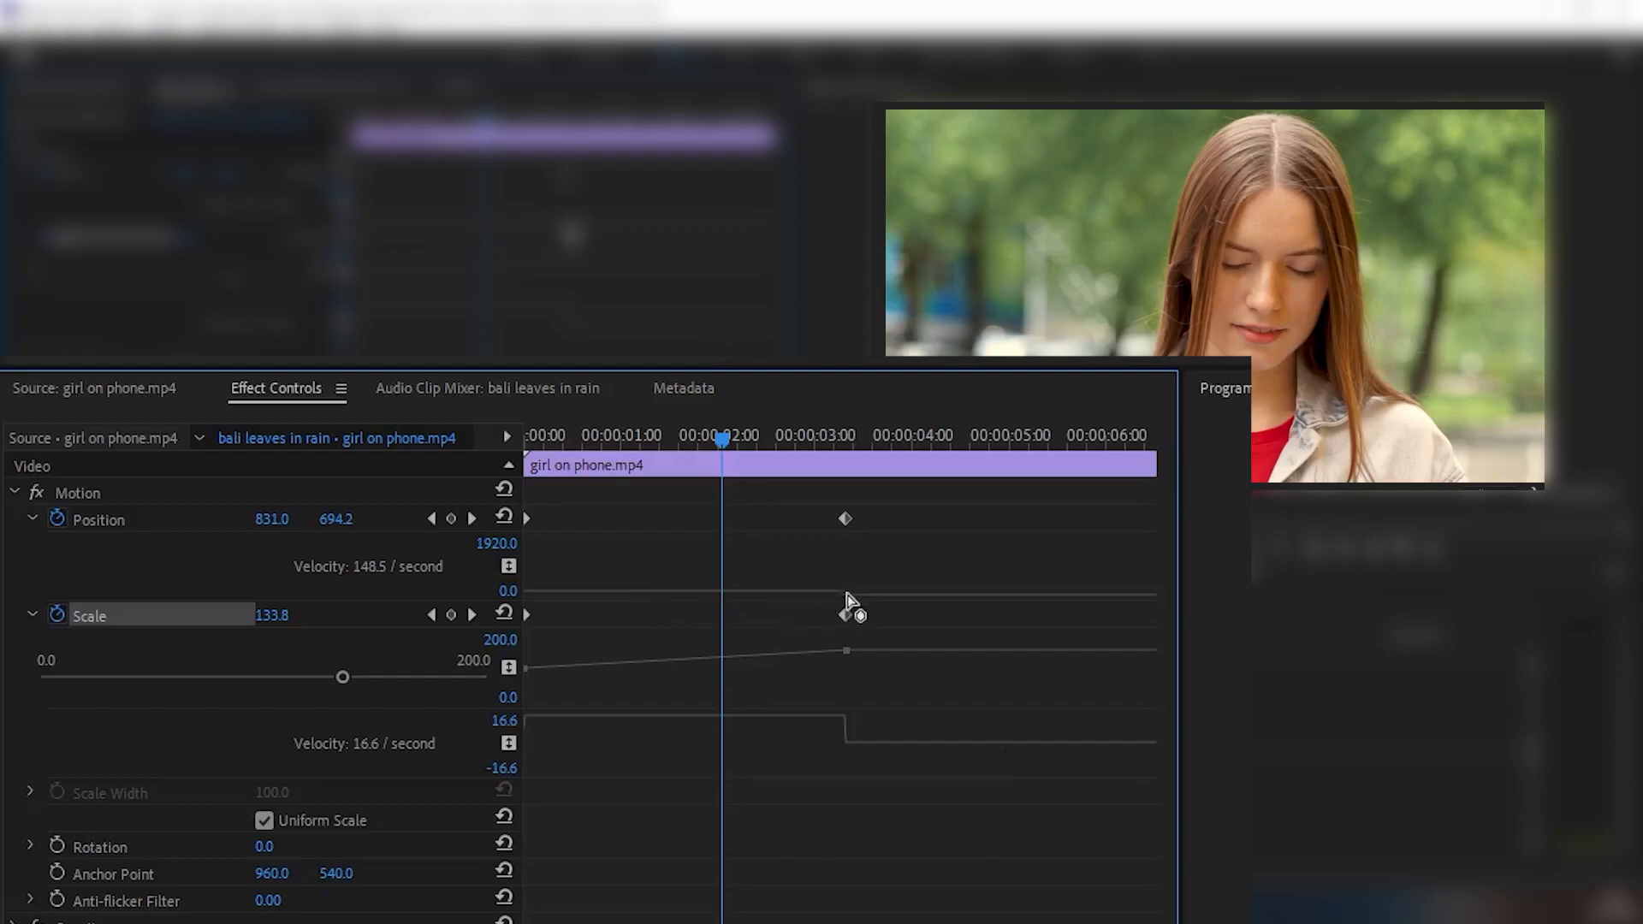
{"action": "left_click_drag", "start_coordinate": [861, 531], "coordinate": [825, 666]}
{"action": "right_click", "coordinate": [848, 516]}
{"action": "mouse_move", "coordinate": [1015, 734]}
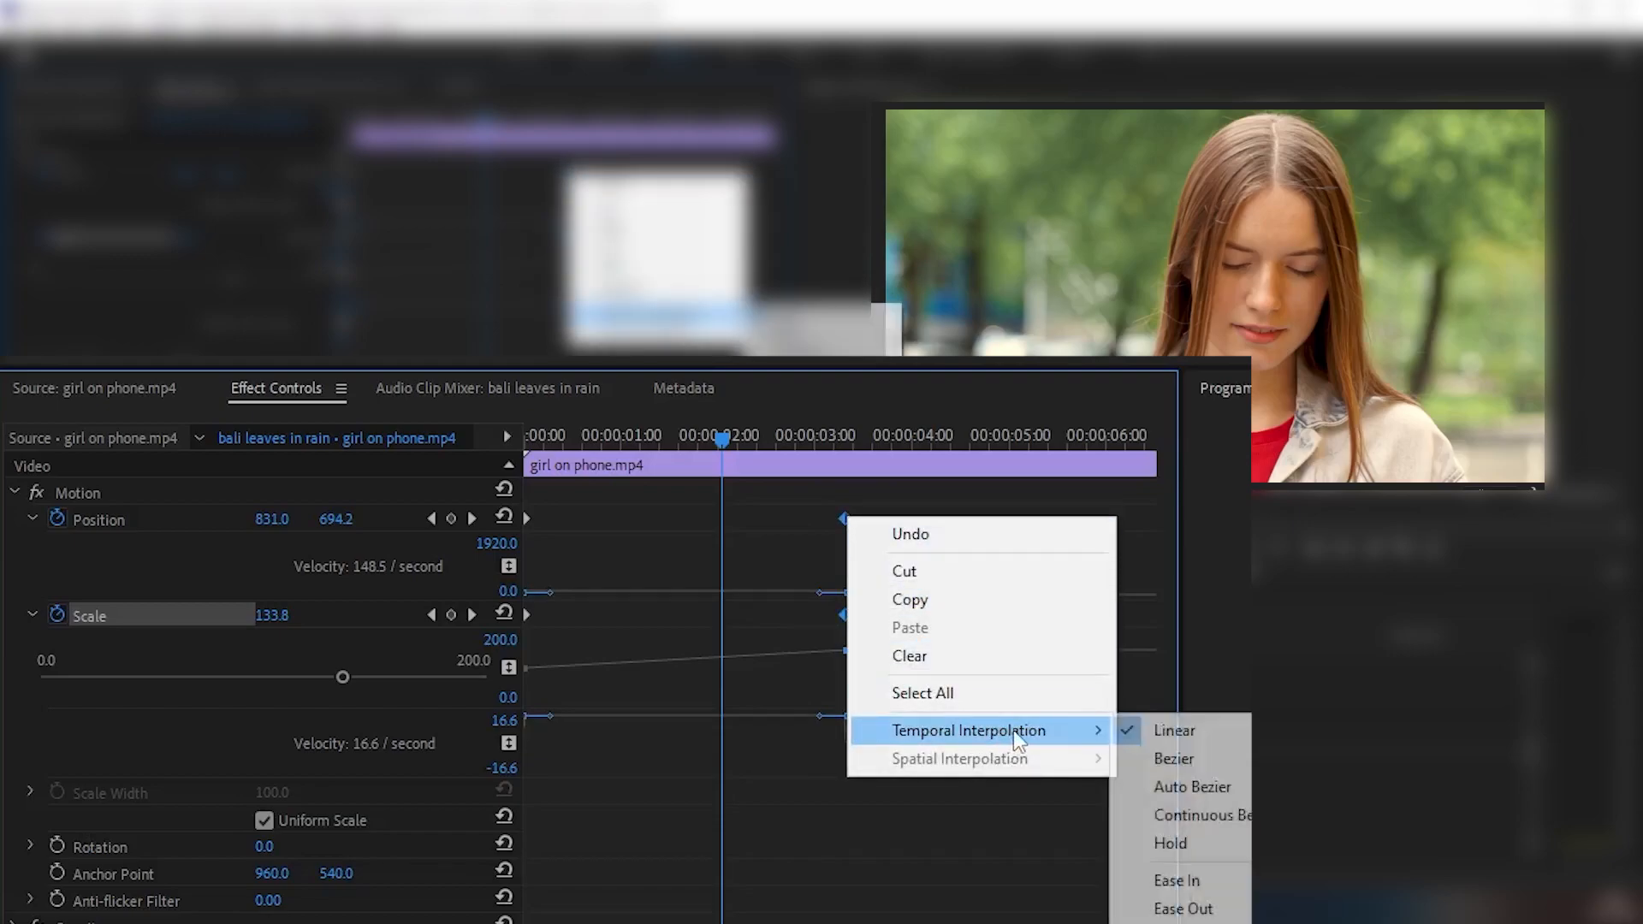
{"action": "left_click", "coordinate": [1195, 880]}
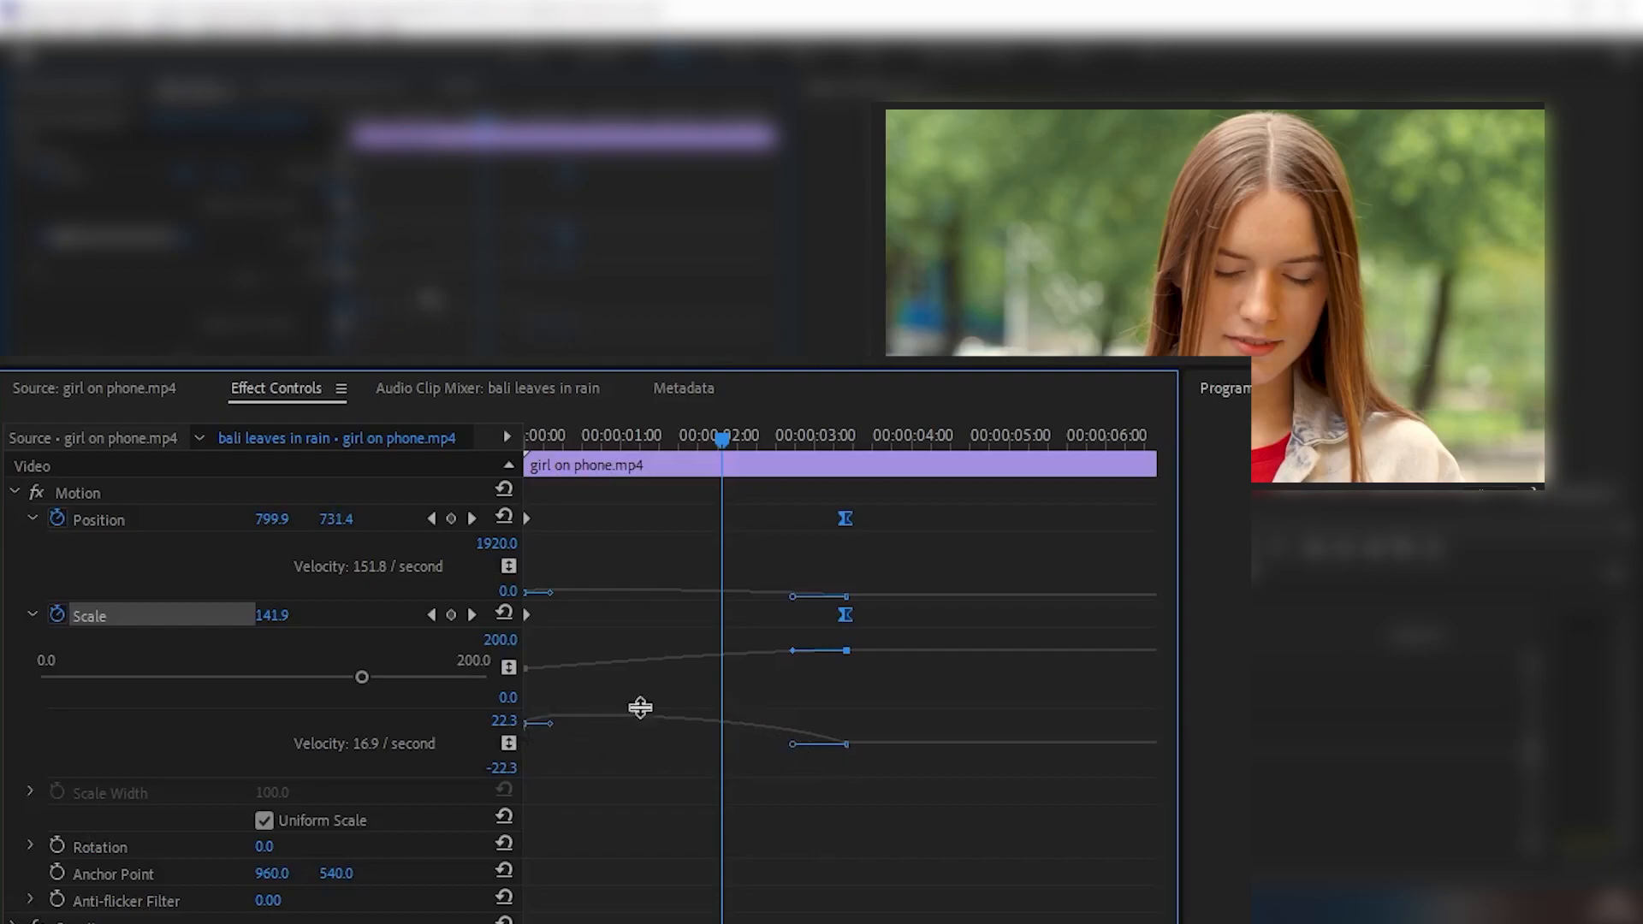
- Lengthen the ease-in handles of the second Scale and Position keyframes towards the 2-second mark, and play the clip from the start
{"action": "left_click_drag", "start_coordinate": [792, 748], "coordinate": [739, 745]}
{"action": "left_click_drag", "start_coordinate": [548, 777], "coordinate": [551, 799]}
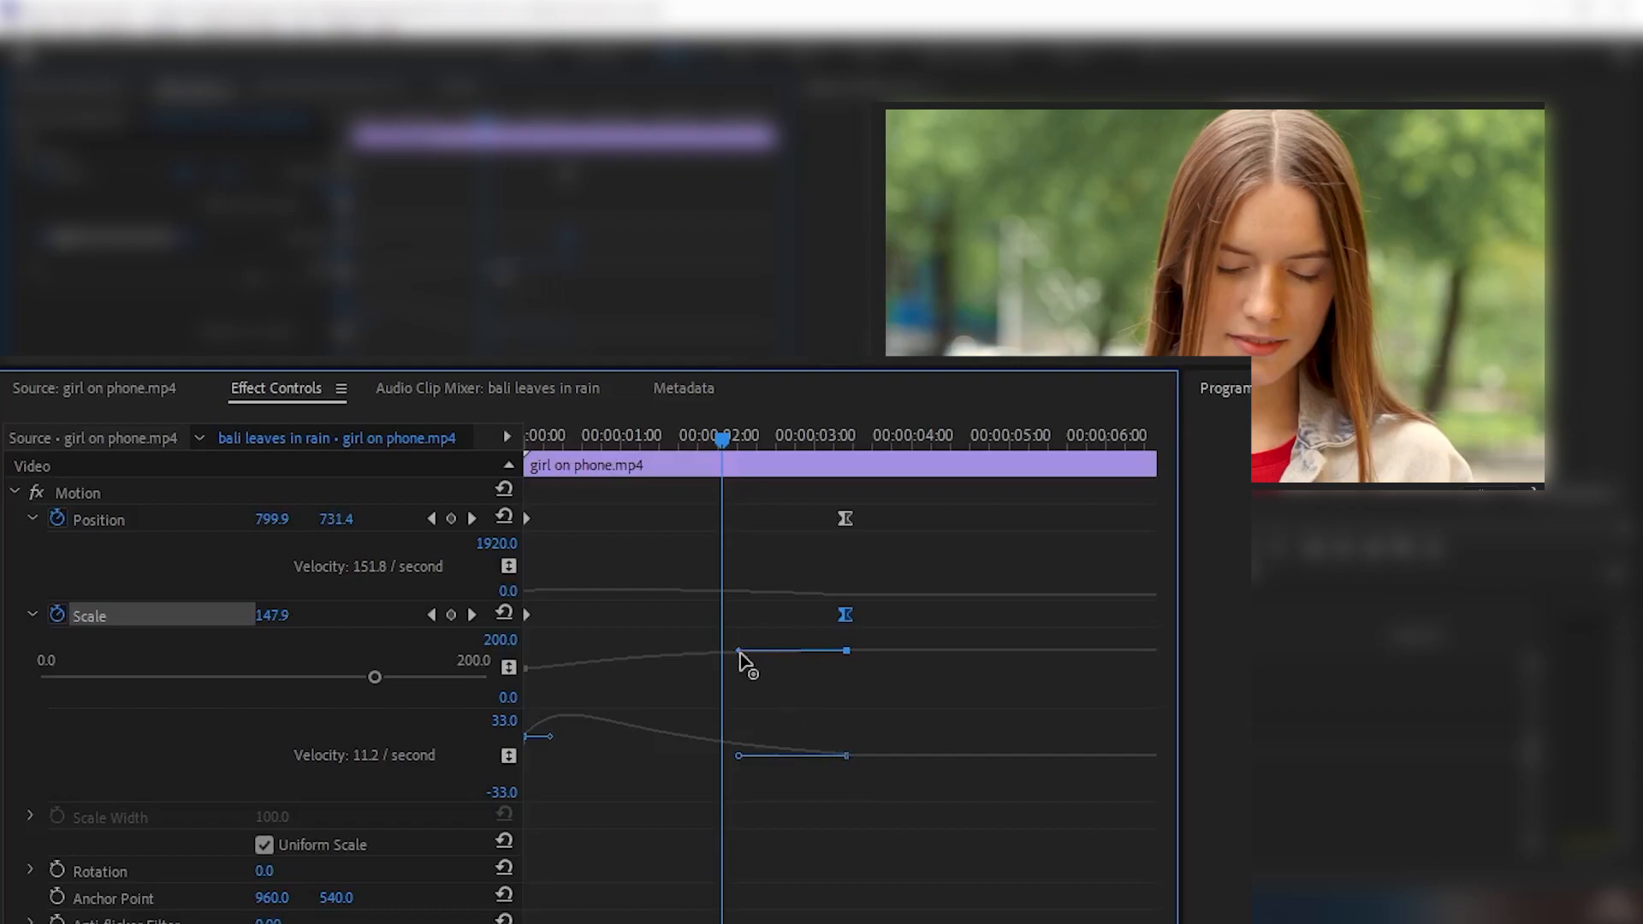
{"action": "left_click", "coordinate": [844, 518]}
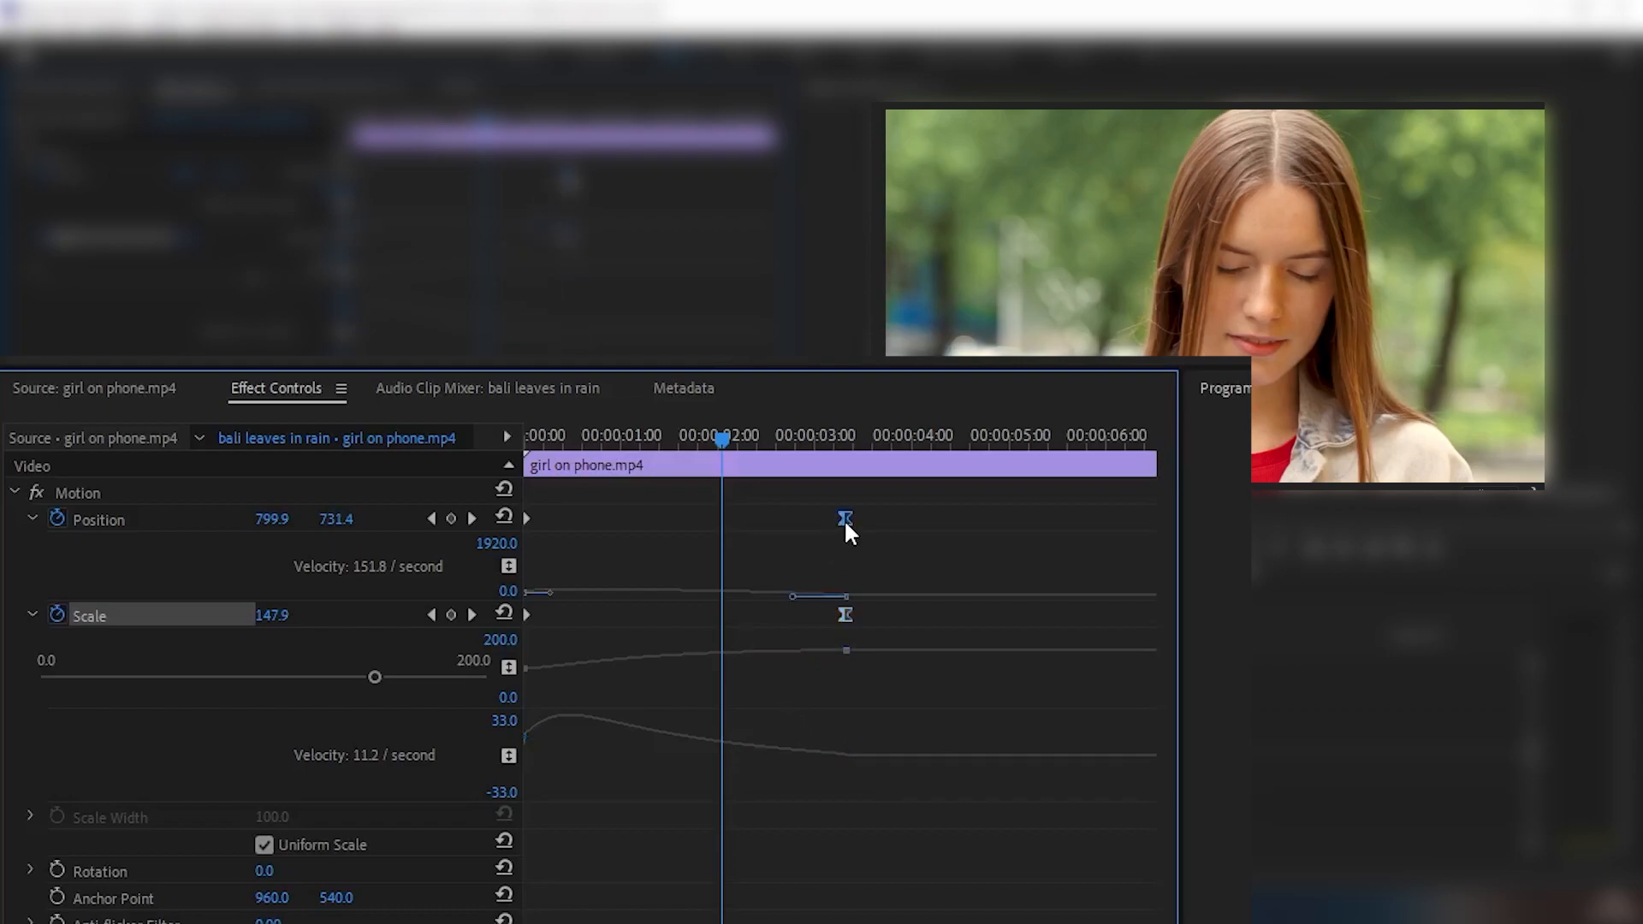
{"action": "left_click_drag", "start_coordinate": [794, 604], "coordinate": [724, 598]}
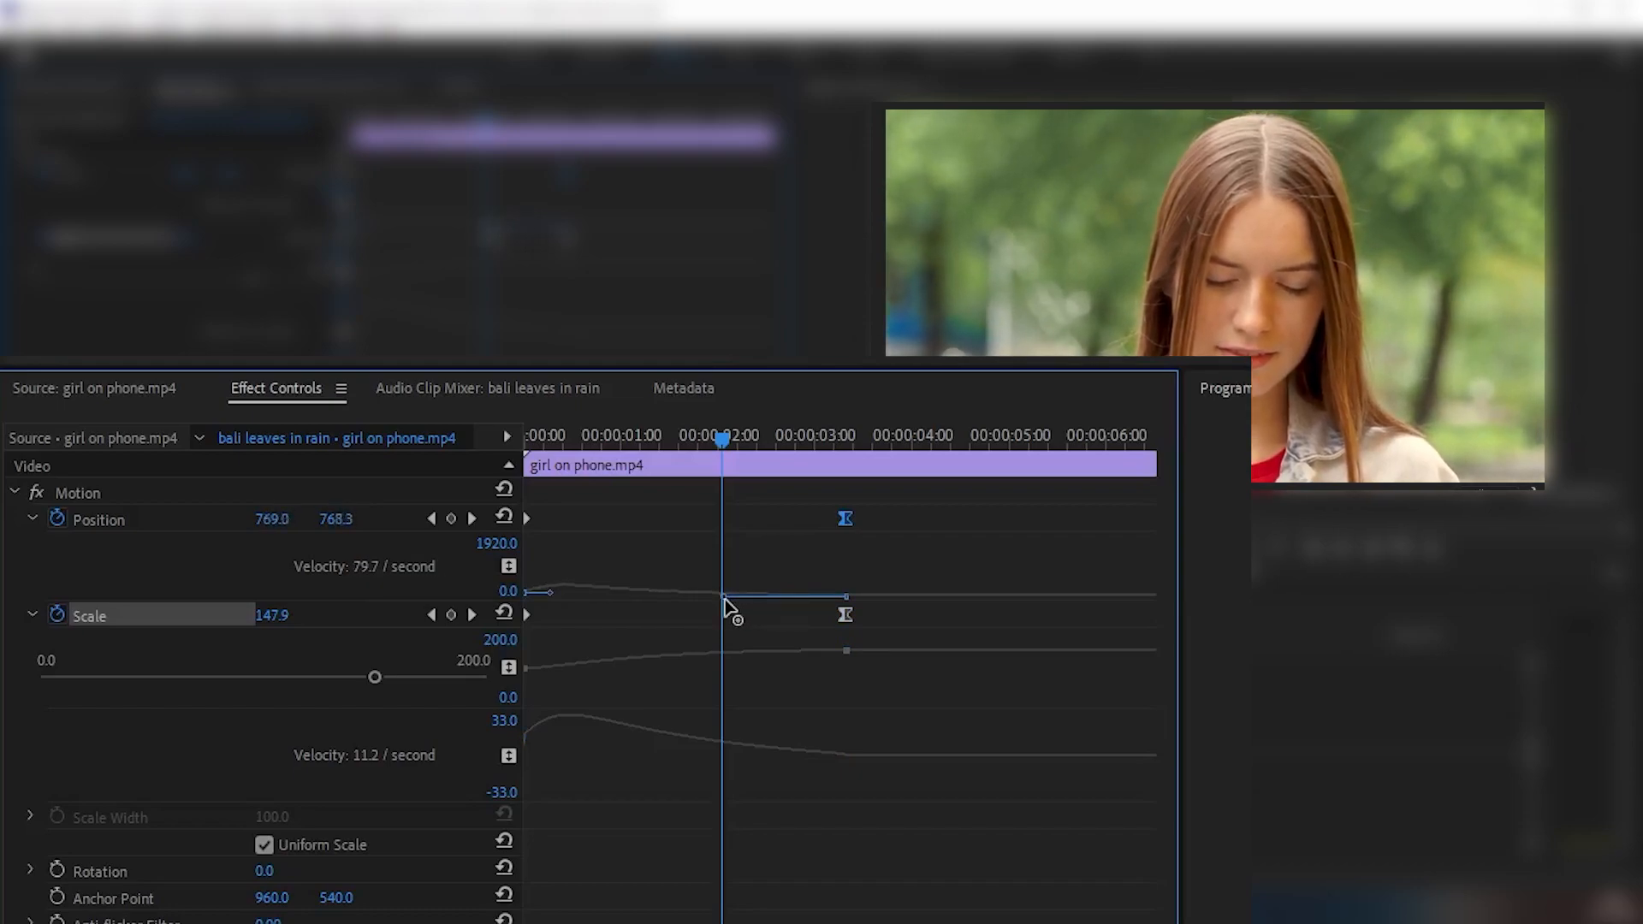
{"action": "left_click", "coordinate": [736, 644]}
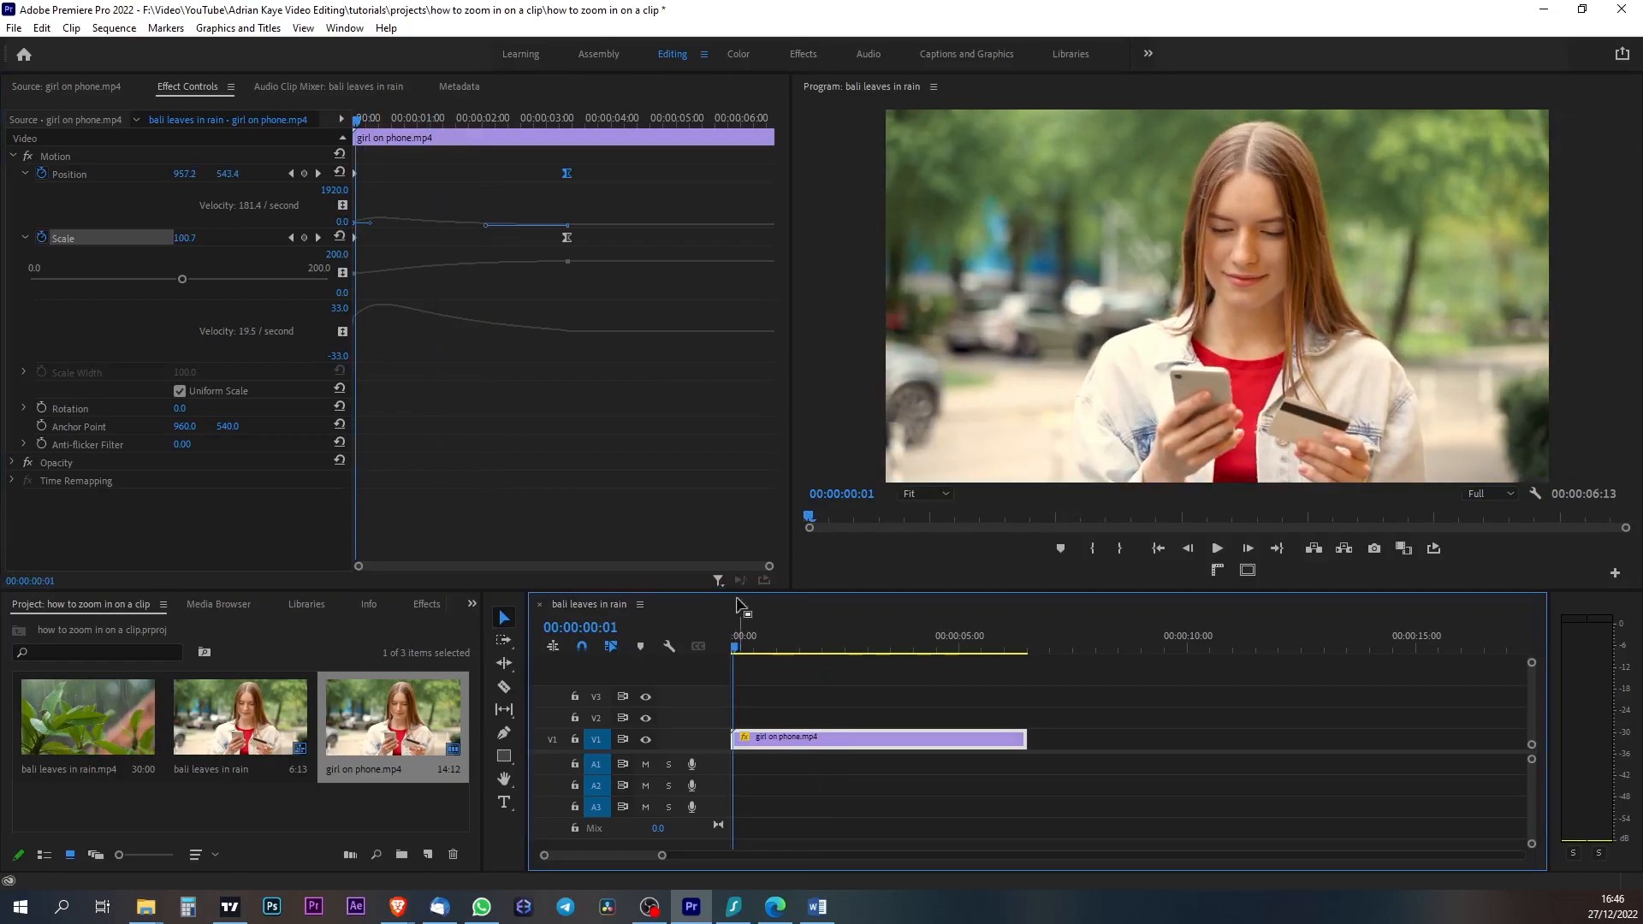
{"action": "key", "text": "space"}
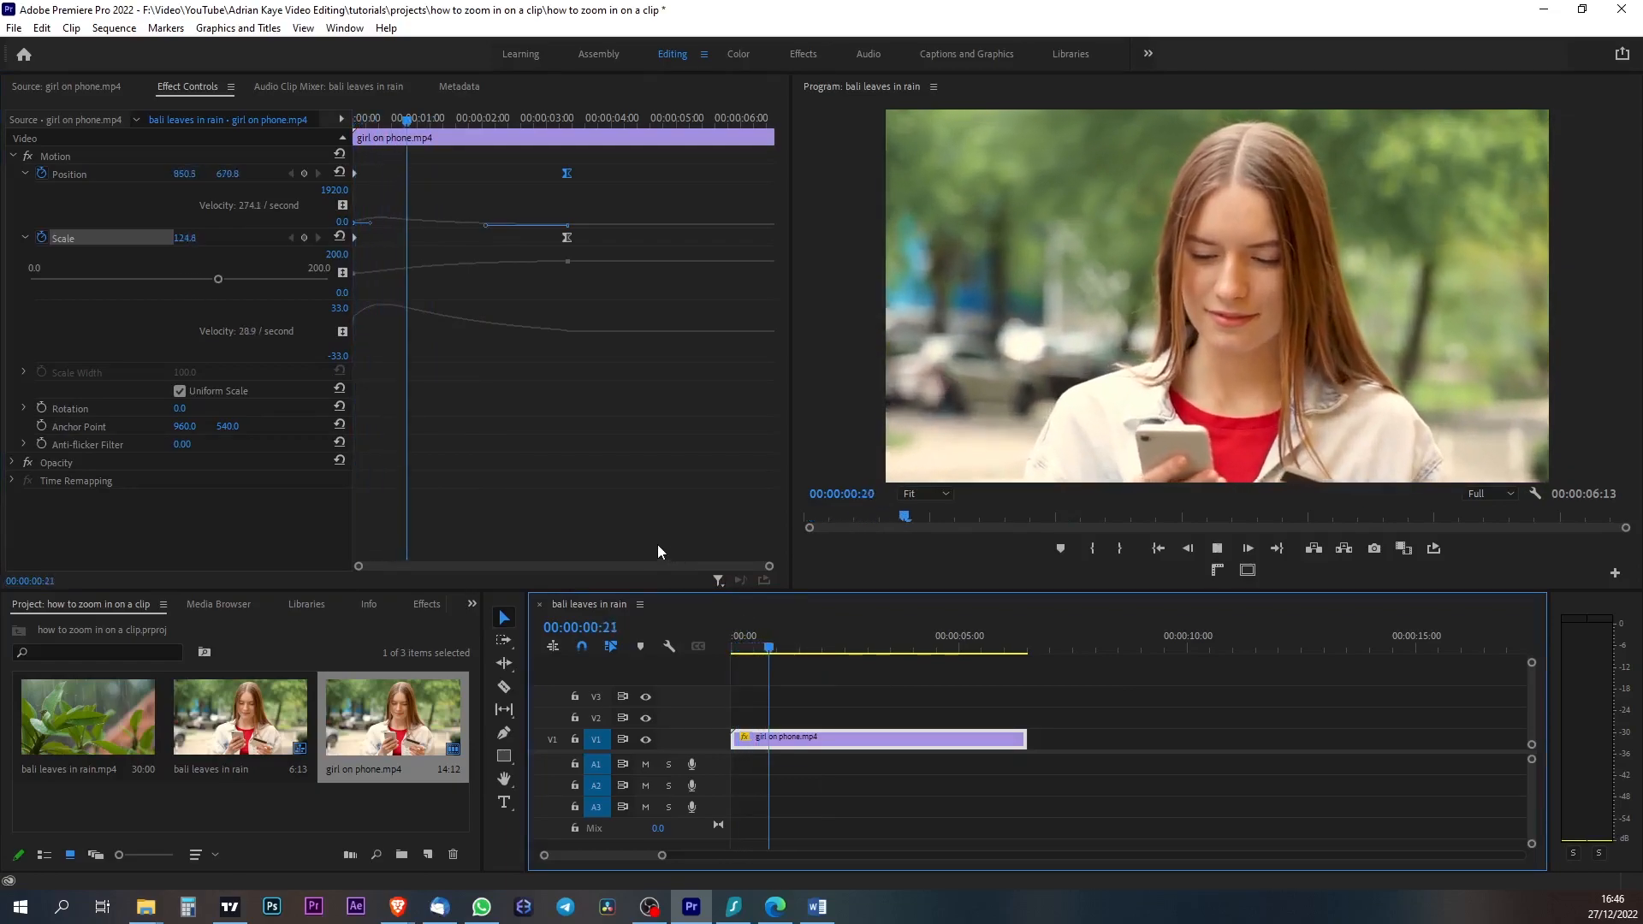